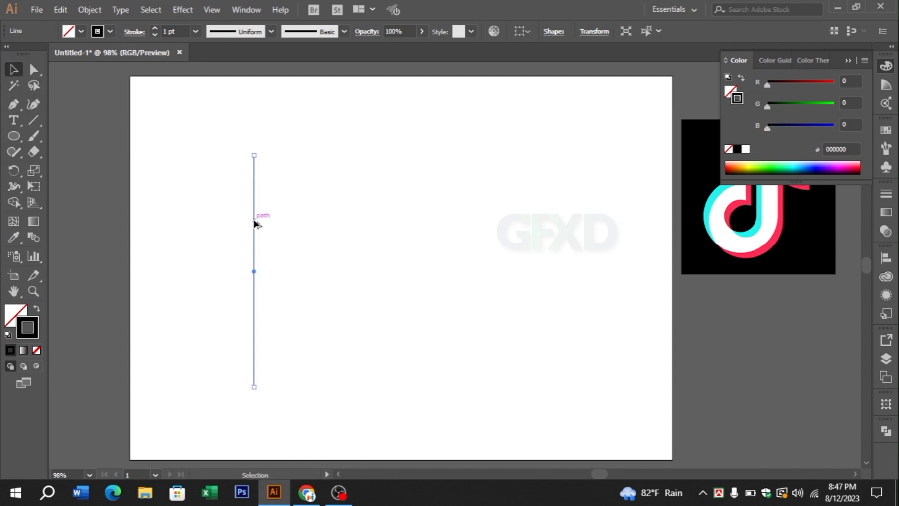
# Duplicate the vertical line to the right and repeat the copy until there are eight evenly spaced lines
pyautogui.moveTo(254, 220); pyautogui.dragTo(282, 225)
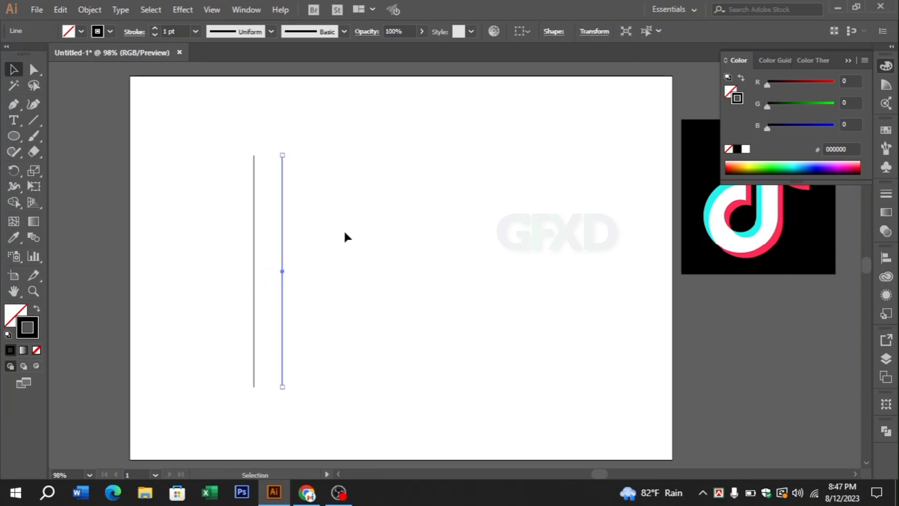
pyautogui.hotkey('ctrl', 'd')
pyautogui.hotkey('ctrl', 'd')
pyautogui.hotkey('ctrl', 'd')
pyautogui.hotkey('ctrl', 'd')
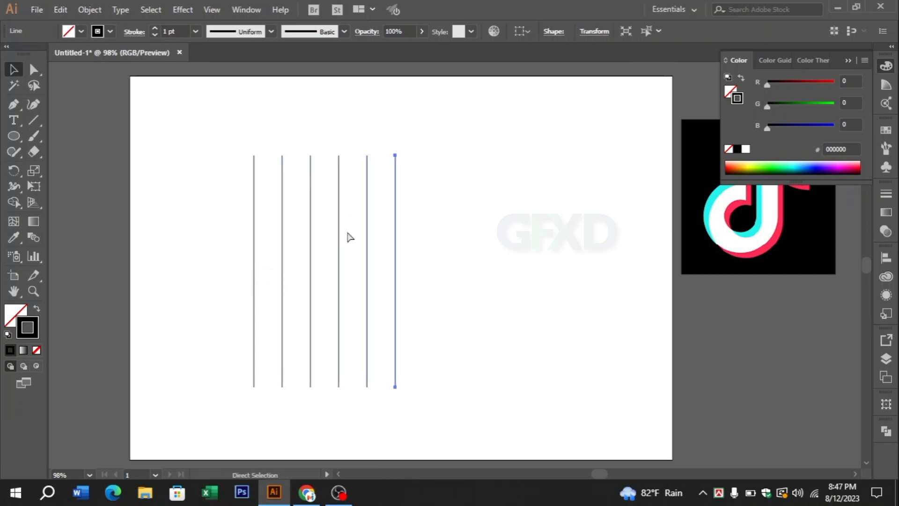
pyautogui.hotkey('ctrl', 'd')
pyautogui.hotkey('ctrl', 'd')
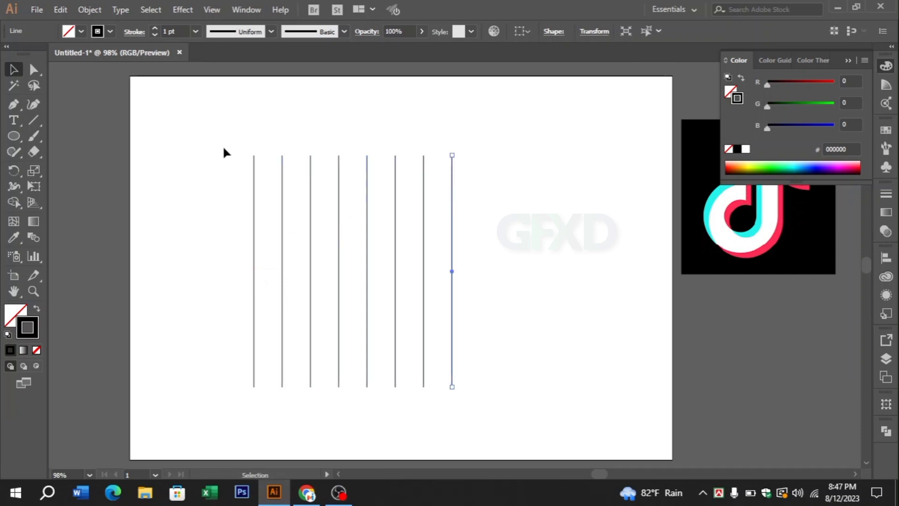
# Create a copy of all eight vertical lines rotated by 90° to form a square grid
pyautogui.moveTo(224, 149); pyautogui.dragTo(511, 388)
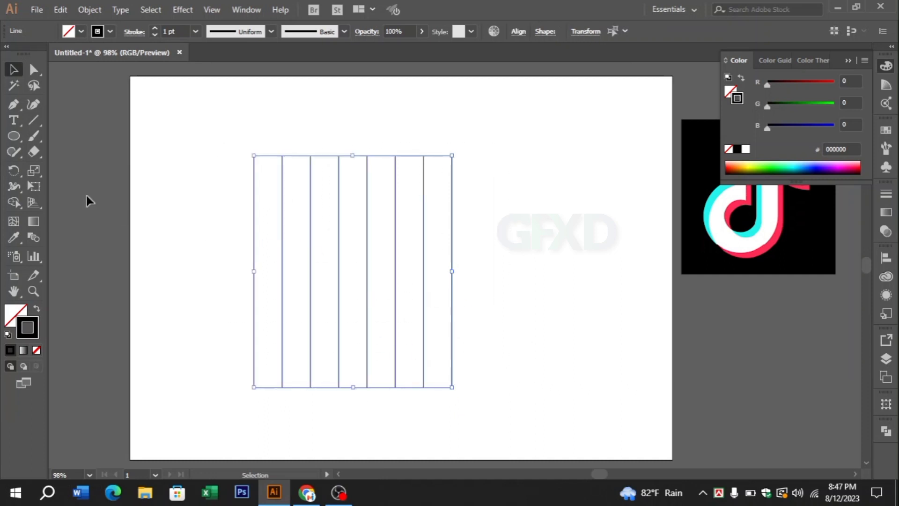
pyautogui.doubleClick(16, 171)
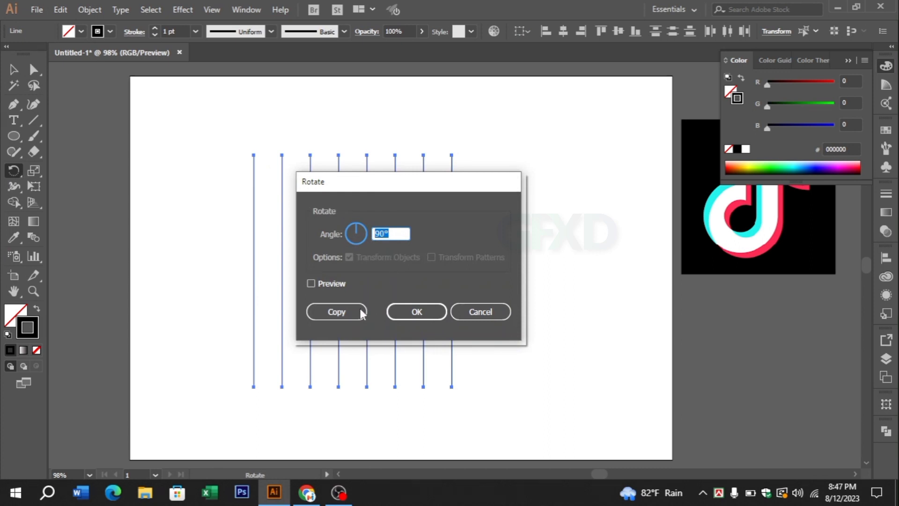
pyautogui.click(335, 312)
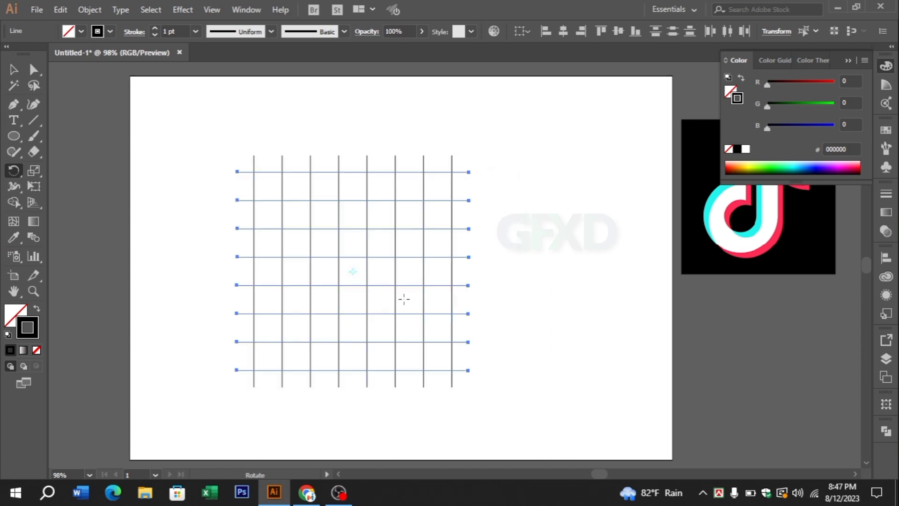
pyautogui.click(13, 69)
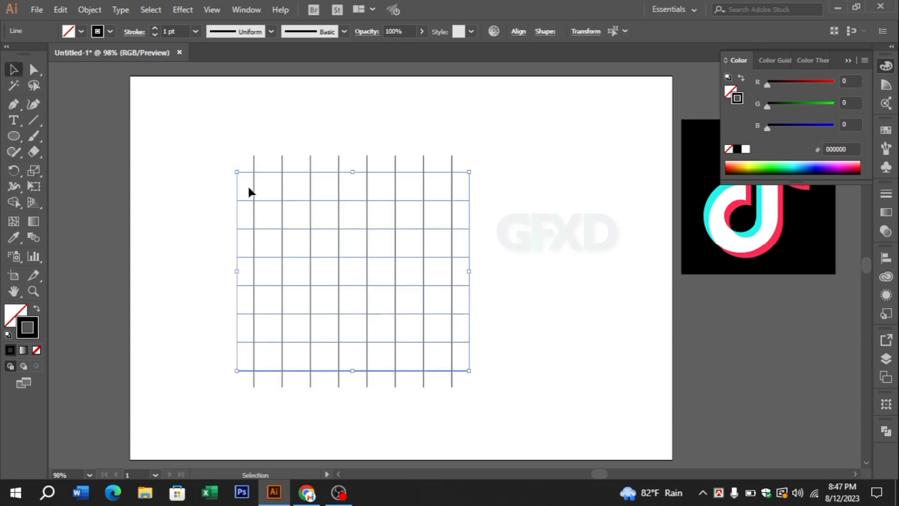
pyautogui.moveTo(196, 132); pyautogui.dragTo(586, 351)
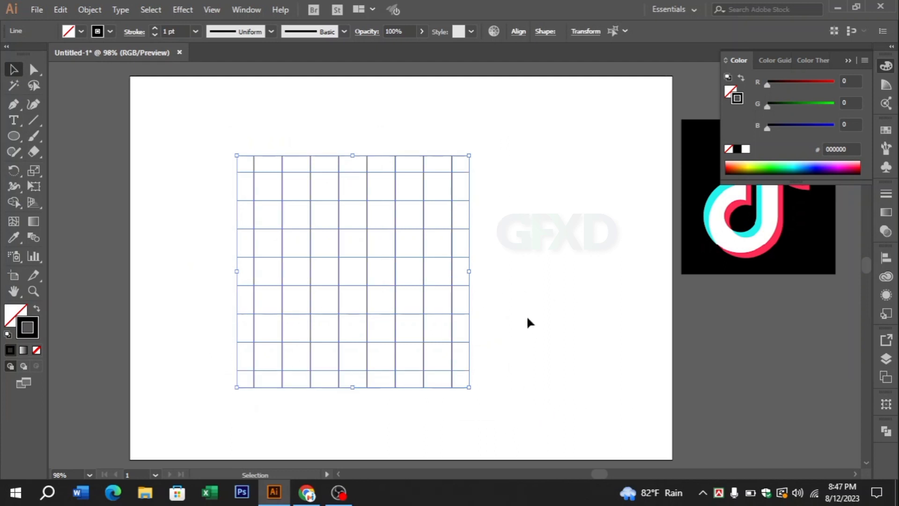
pyautogui.click(506, 319)
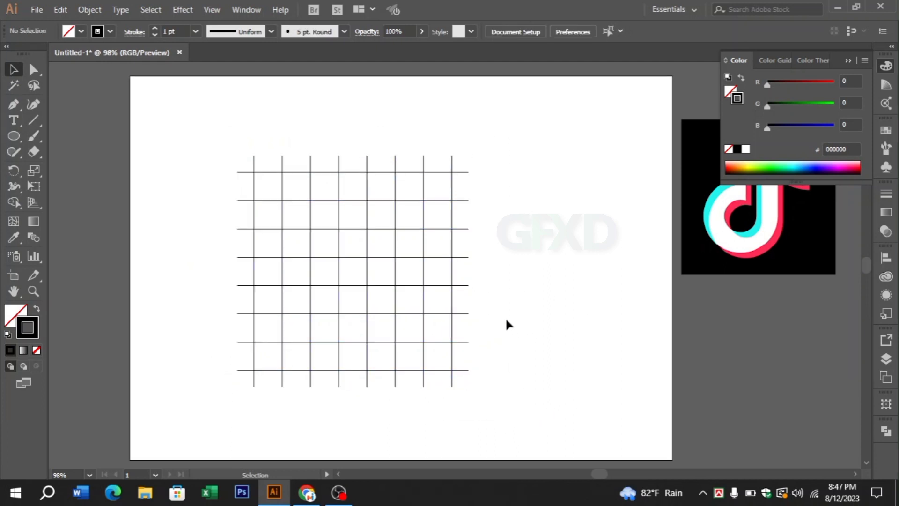
# Draw a circle about 88 pt wide, centred on a grid intersection in the grid's lower-left area and one cell in radius
pyautogui.click(11, 136)
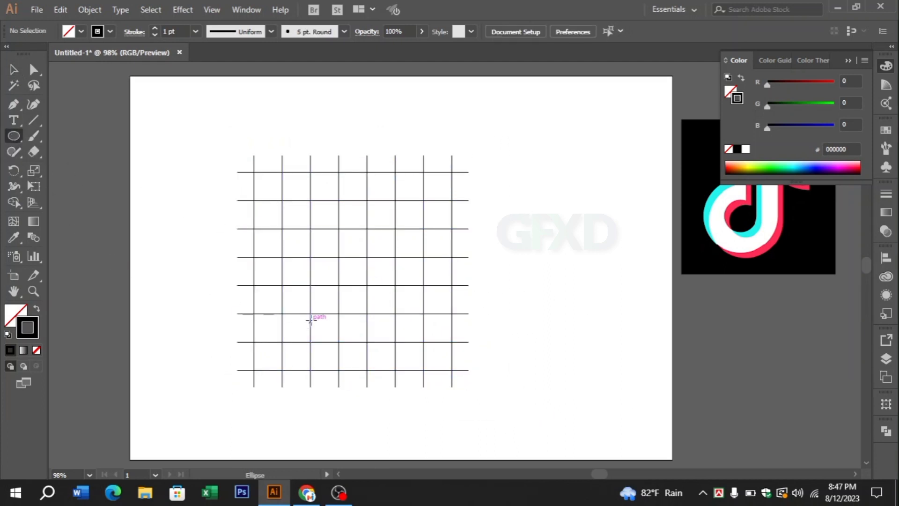
pyautogui.moveTo(310, 313); pyautogui.dragTo(339, 342)
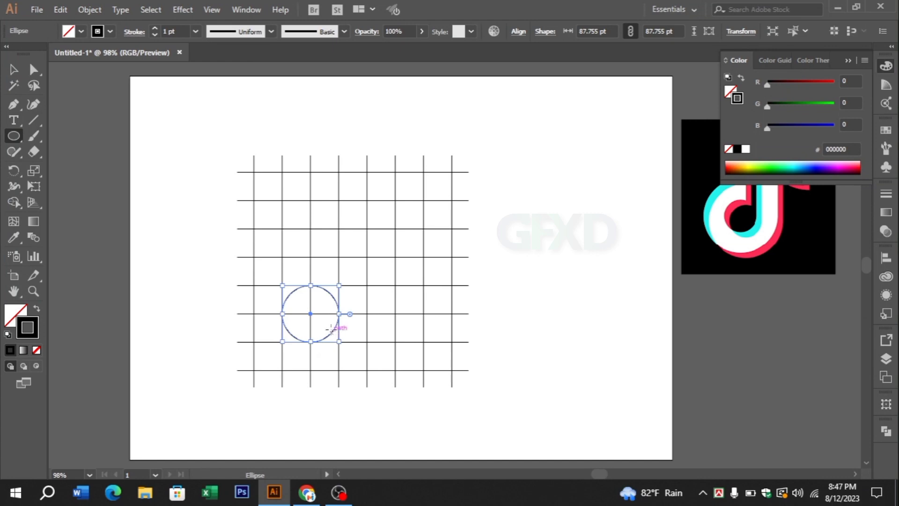
pyautogui.click(12, 70)
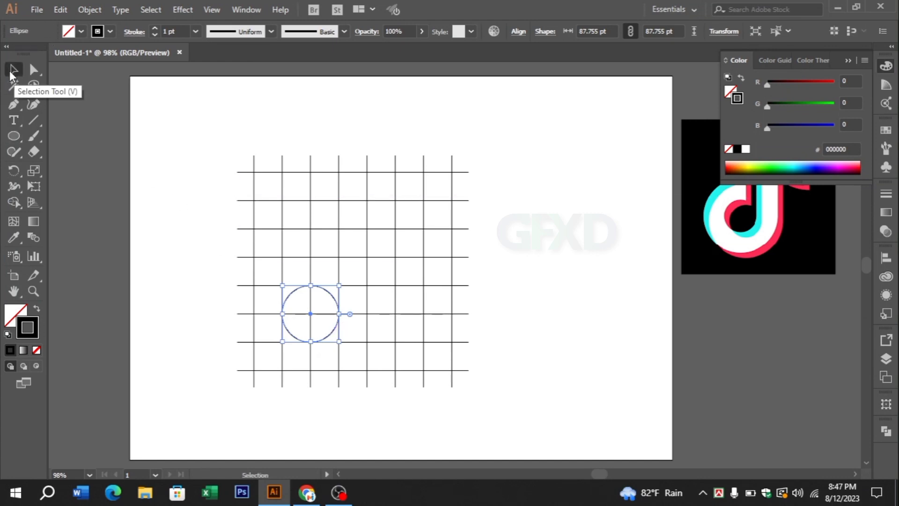
# Paste a copy of the circle in front, enlarge it concentrically to about 175.5 pt, and duplicate both circles to the grid's upper-right area
pyautogui.click(58, 9)
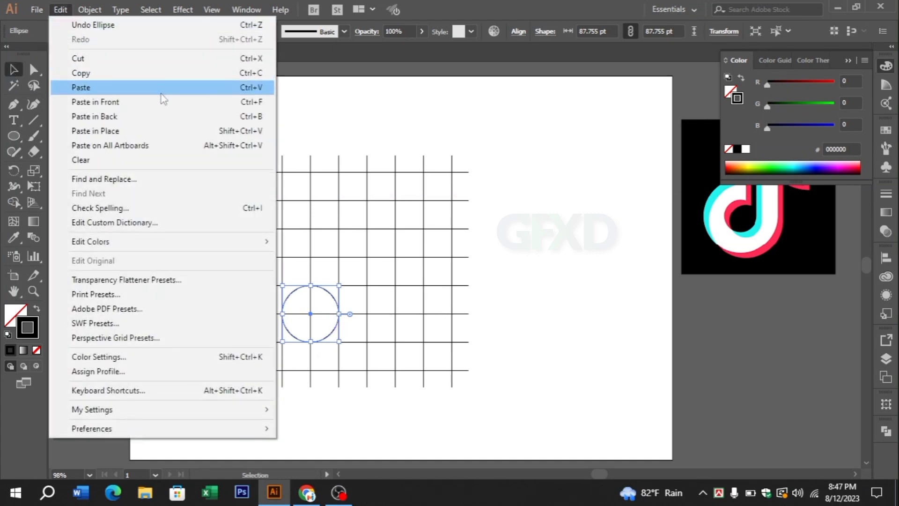
pyautogui.click(112, 76)
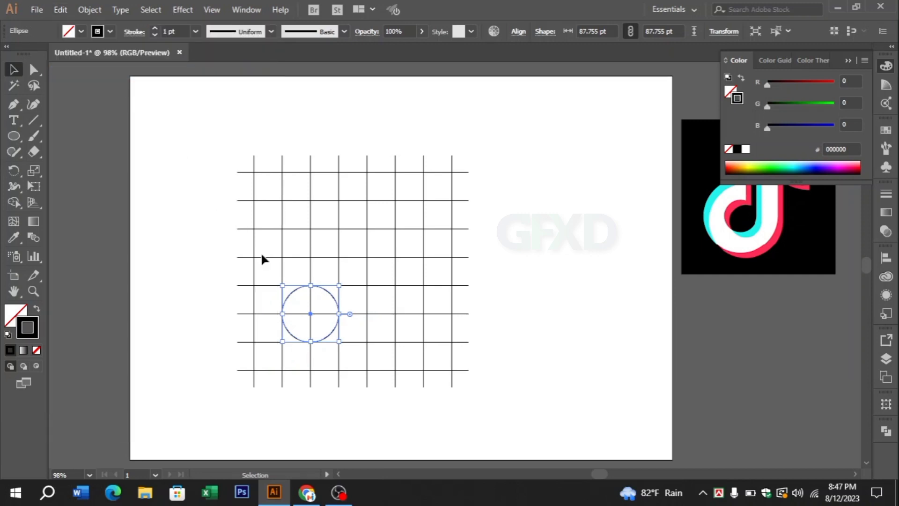
pyautogui.click(60, 10)
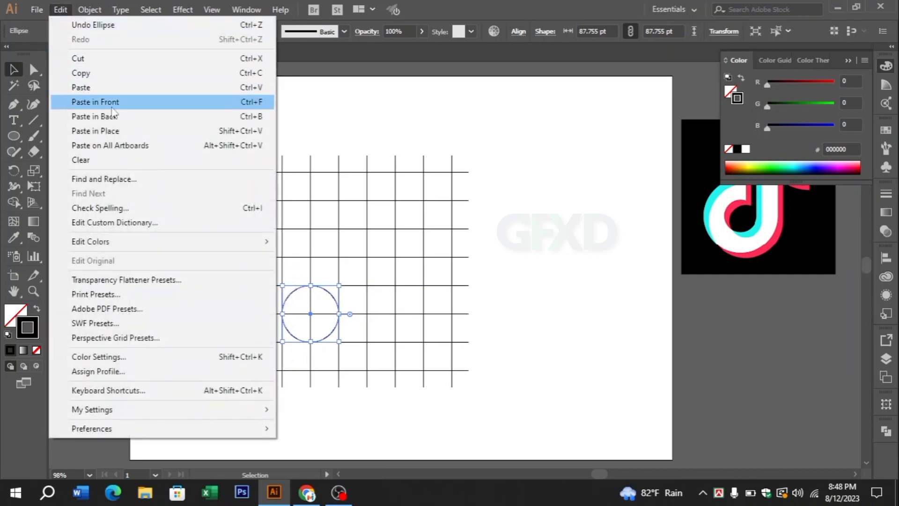
pyautogui.click(112, 105)
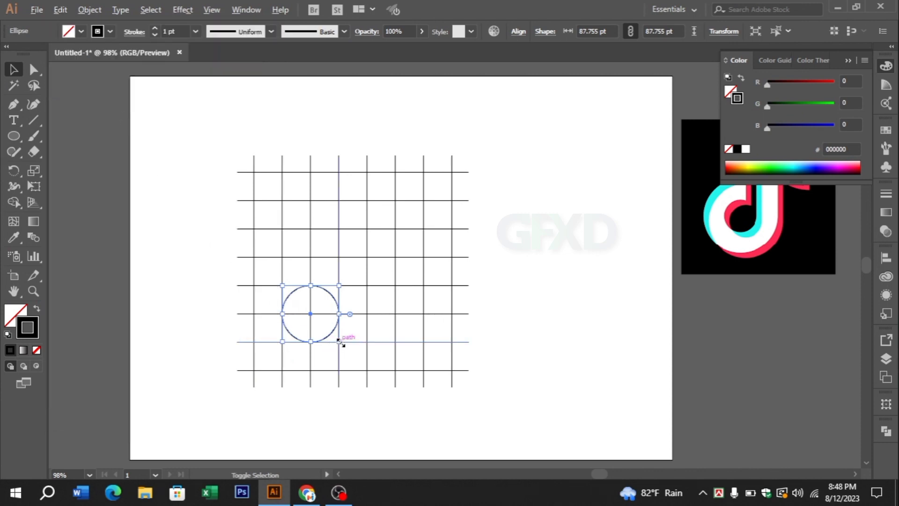
pyautogui.moveTo(339, 341); pyautogui.dragTo(367, 371)
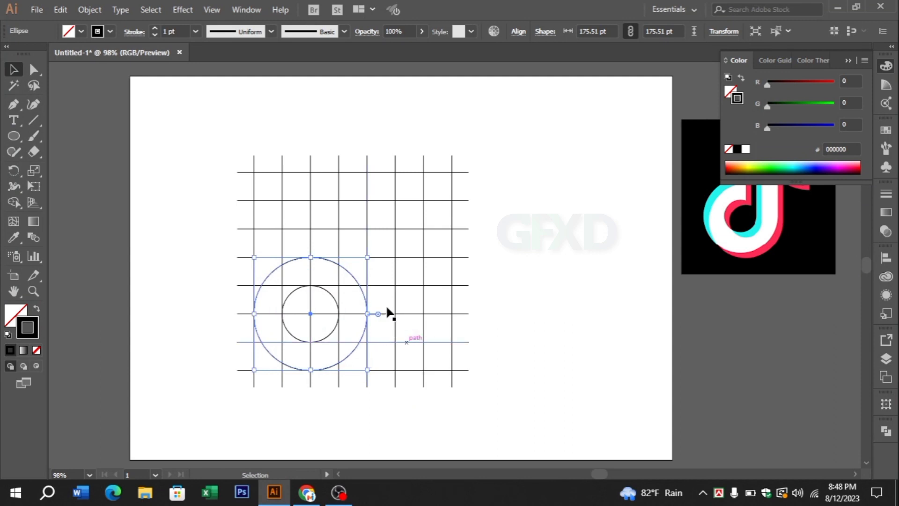
pyautogui.keyDown('shift'); pyautogui.click(334, 300); pyautogui.keyUp('shift')
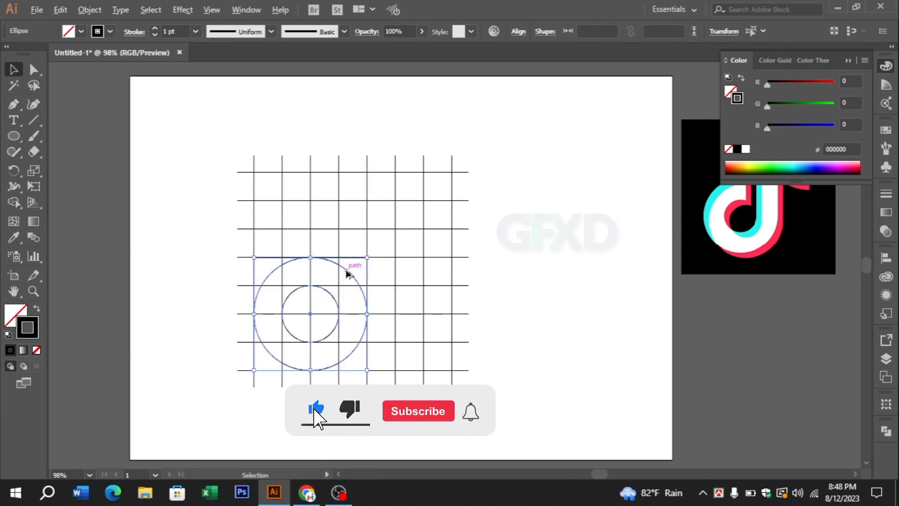
pyautogui.moveTo(347, 274); pyautogui.dragTo(432, 162)
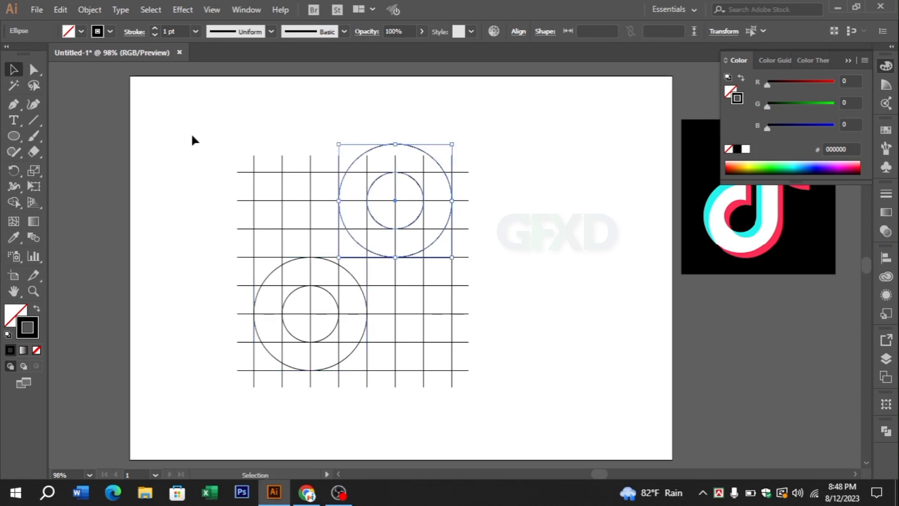
# With Shape Builder and a black fill, merge the cells forming the note's vertical stem, upper-right hook and lower curve to the ring's bottom centre
pyautogui.moveTo(192, 137); pyautogui.dragTo(487, 404)
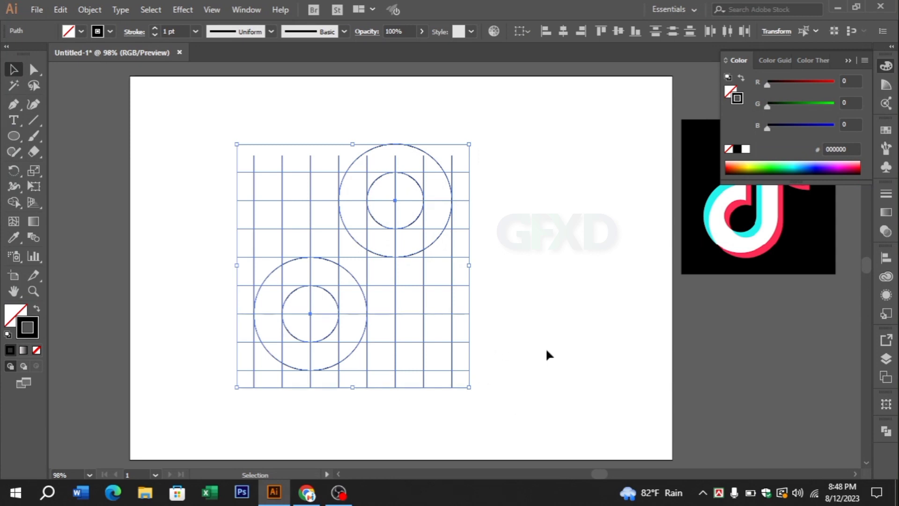
pyautogui.click(16, 205)
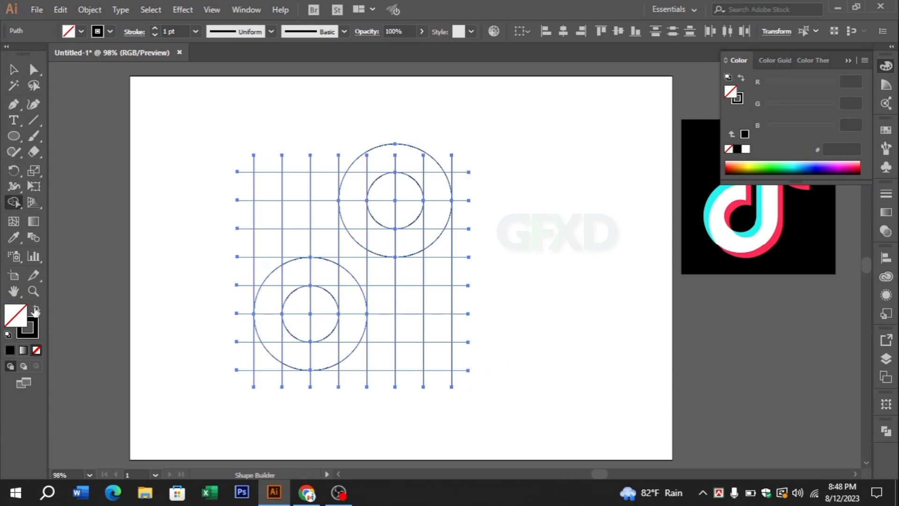
pyautogui.click(36, 311)
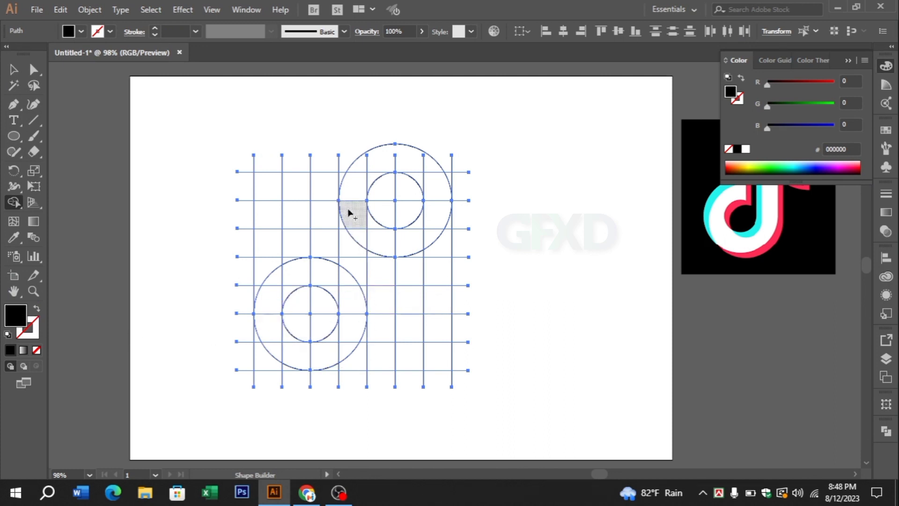
pyautogui.moveTo(347, 209)
pyautogui.mouseDown()
pyautogui.moveTo(342, 257)
pyautogui.moveTo(352, 247)
pyautogui.moveTo(347, 280)
pyautogui.mouseUp()
pyautogui.click(345, 296)
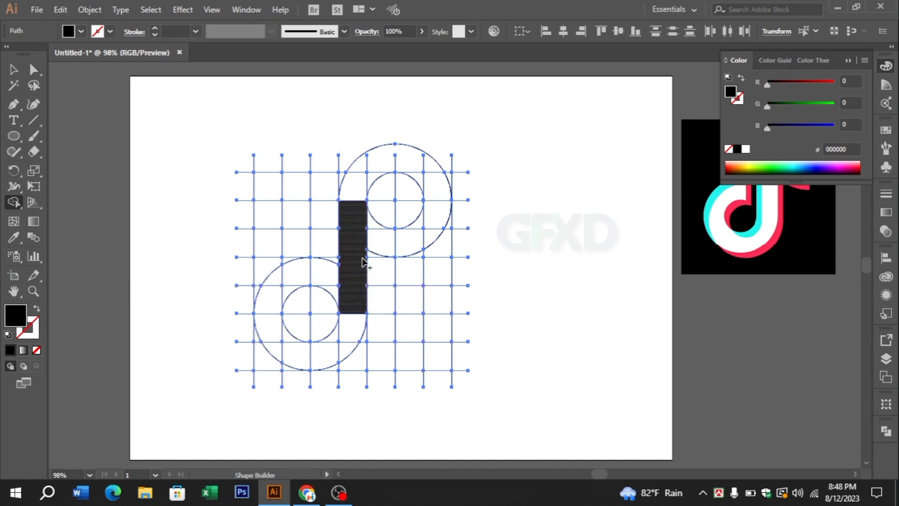
pyautogui.moveTo(358, 224)
pyautogui.mouseDown()
pyautogui.moveTo(371, 241)
pyautogui.moveTo(356, 217)
pyautogui.mouseUp()
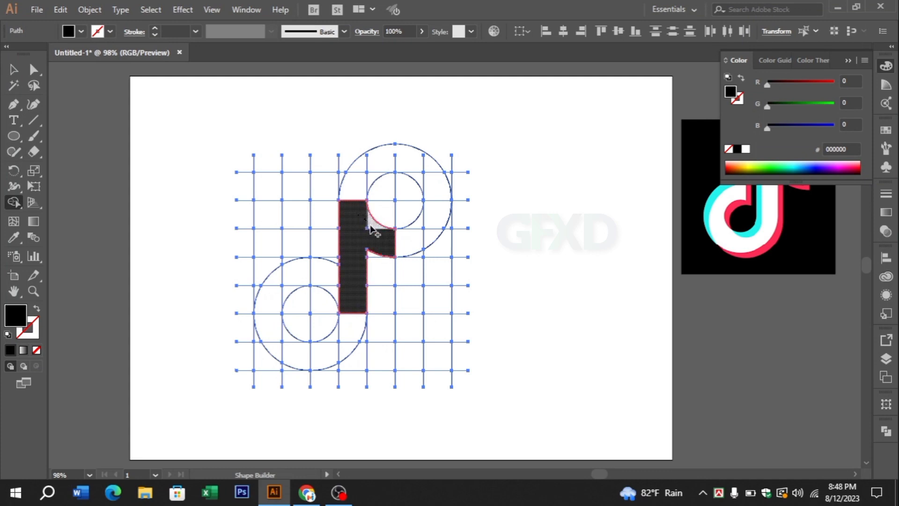
pyautogui.moveTo(354, 315)
pyautogui.mouseDown()
pyautogui.moveTo(339, 347)
pyautogui.moveTo(357, 338)
pyautogui.moveTo(335, 345)
pyautogui.moveTo(343, 347)
pyautogui.mouseUp()
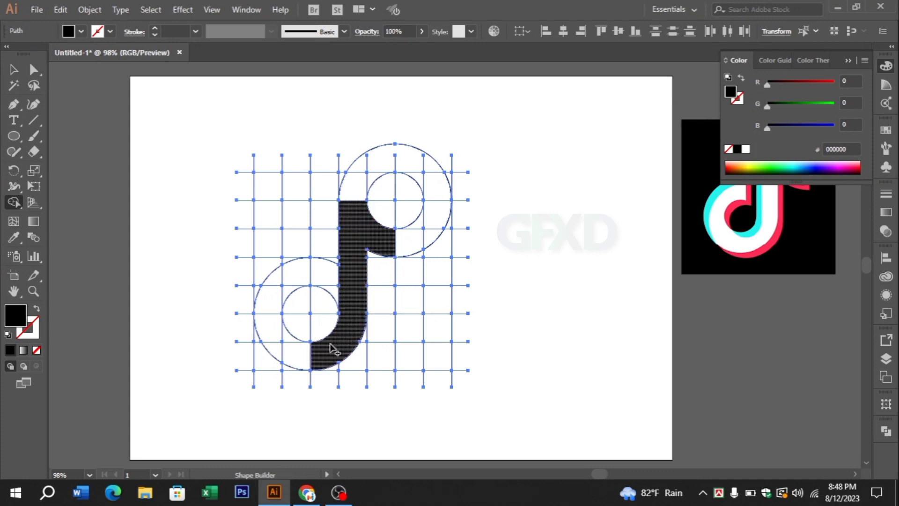
pyautogui.click(13, 70)
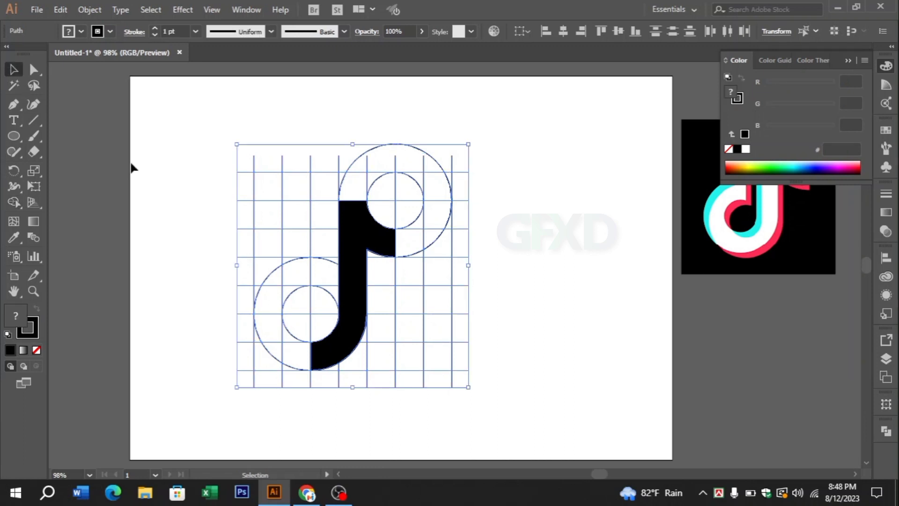
pyautogui.click(134, 167)
# Draw a short vertical line across the upper part of the lower ring, slightly left of the black stem
pyautogui.click(33, 120)
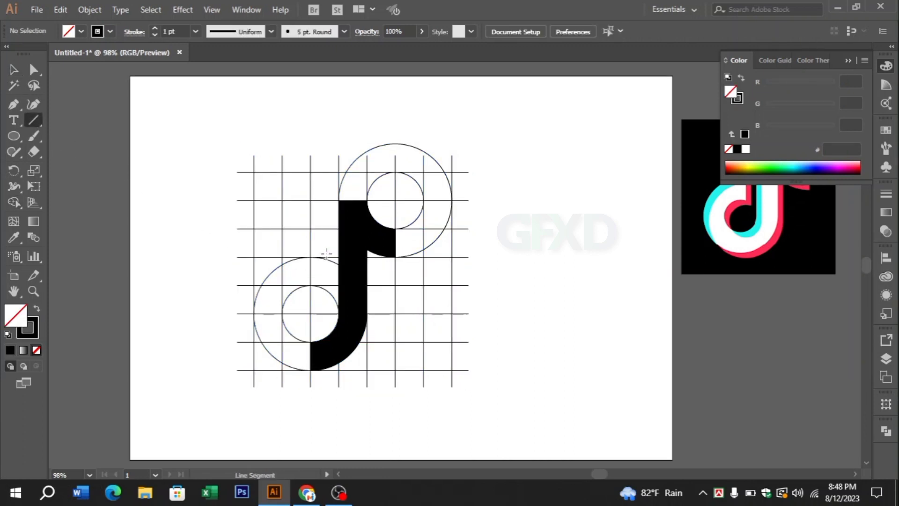
pyautogui.moveTo(326, 253); pyautogui.dragTo(325, 314)
pyautogui.press('v')
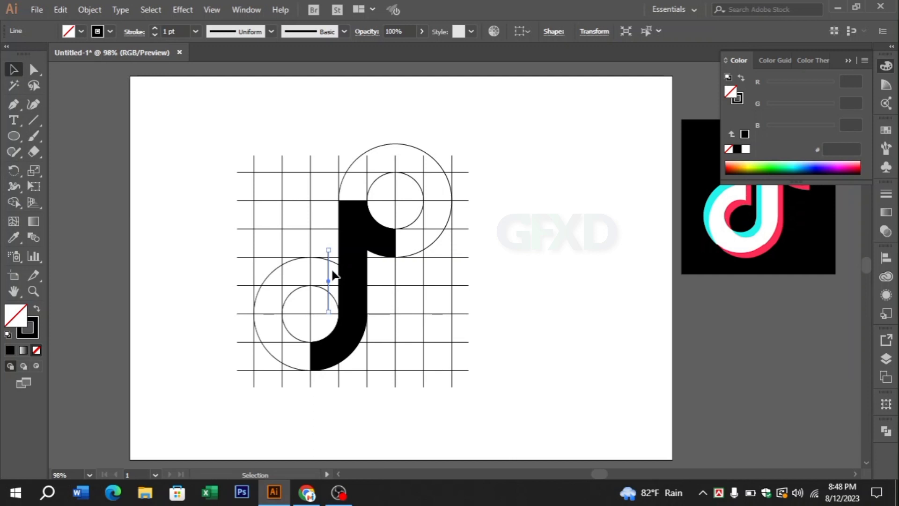
# Merge the lower ring's remaining segments, from the short vertical line round to the stem, into the black note shape with Shape Builder
pyautogui.moveTo(183, 136); pyautogui.dragTo(530, 413)
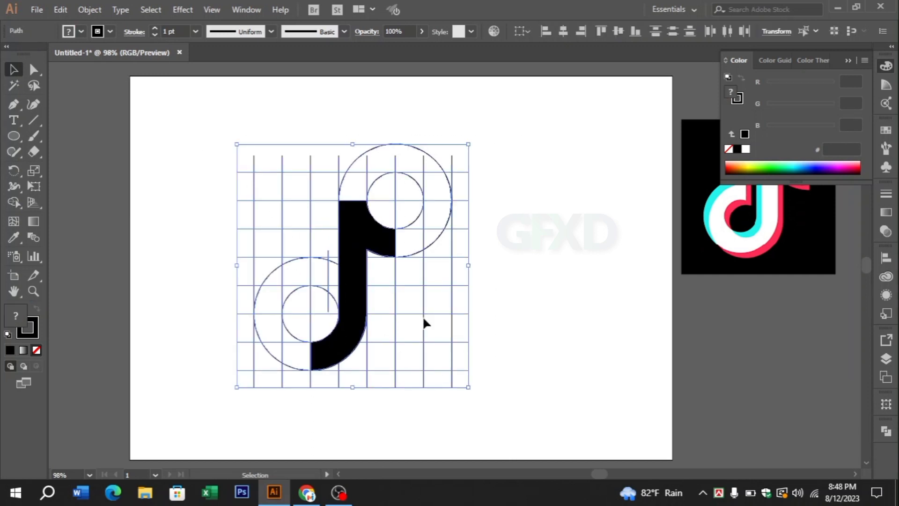
pyautogui.click(17, 203)
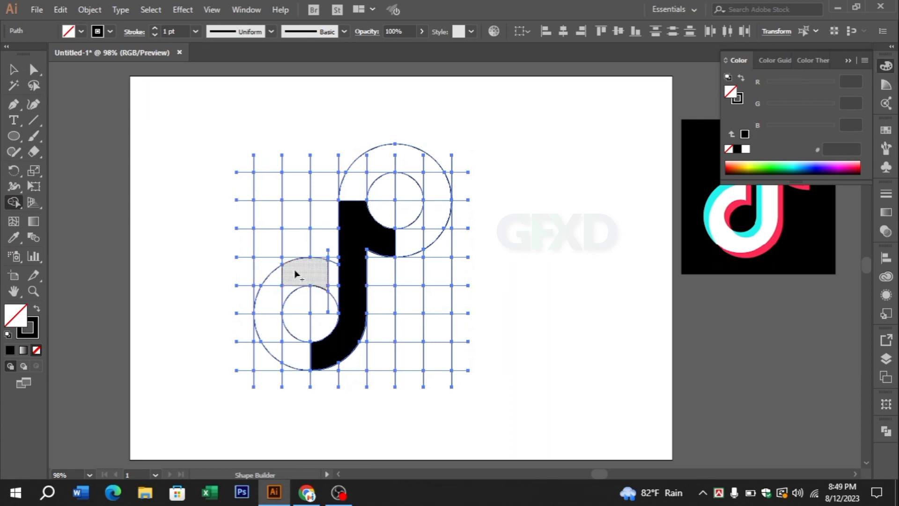
pyautogui.moveTo(284, 286); pyautogui.dragTo(262, 290)
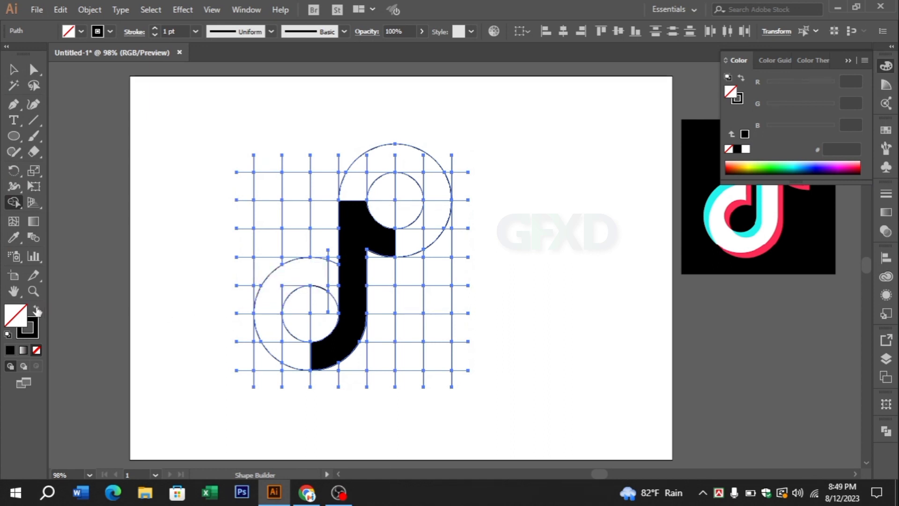
pyautogui.click(37, 309)
pyautogui.click(309, 275)
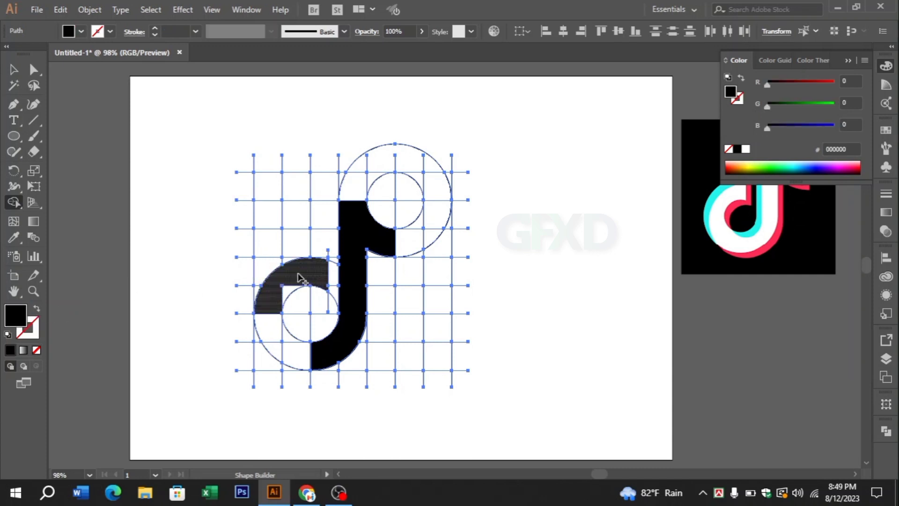
pyautogui.moveTo(266, 320)
pyautogui.mouseDown()
pyautogui.moveTo(283, 361)
pyautogui.moveTo(280, 342)
pyautogui.moveTo(293, 345)
pyautogui.mouseUp()
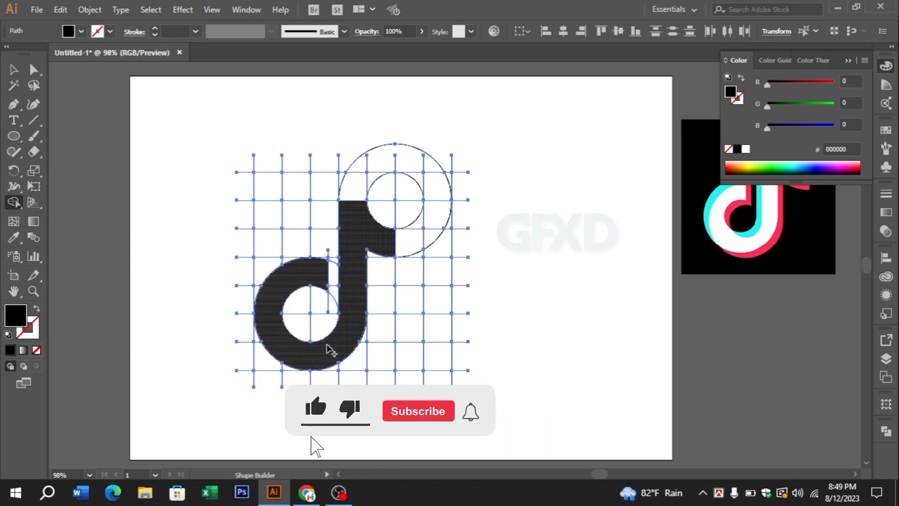
pyautogui.click(14, 71)
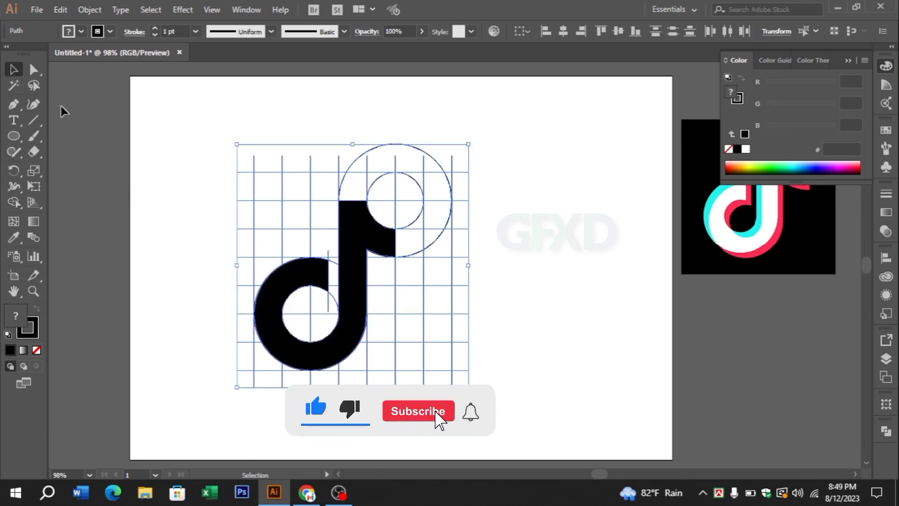
pyautogui.click(255, 118)
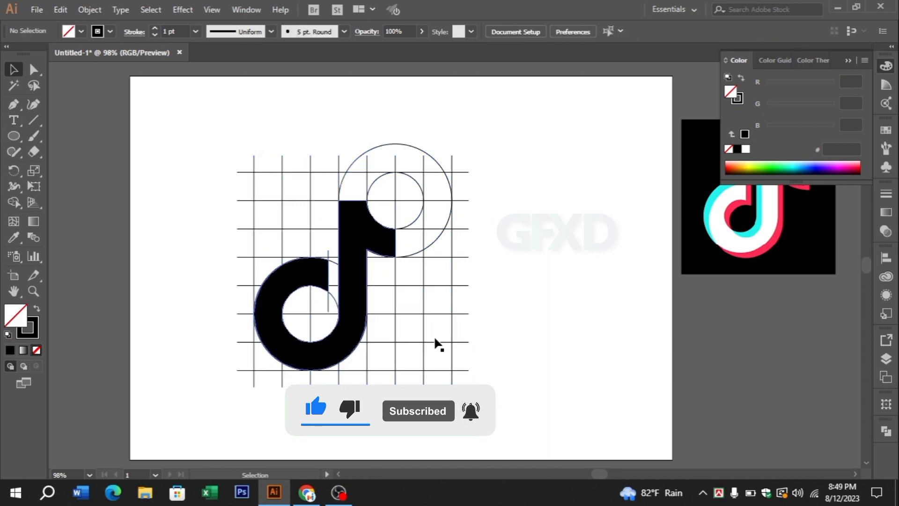
# Select all the grid lines and circle outlines by their shared appearance with the Magic Wand and delete them
pyautogui.click(14, 86)
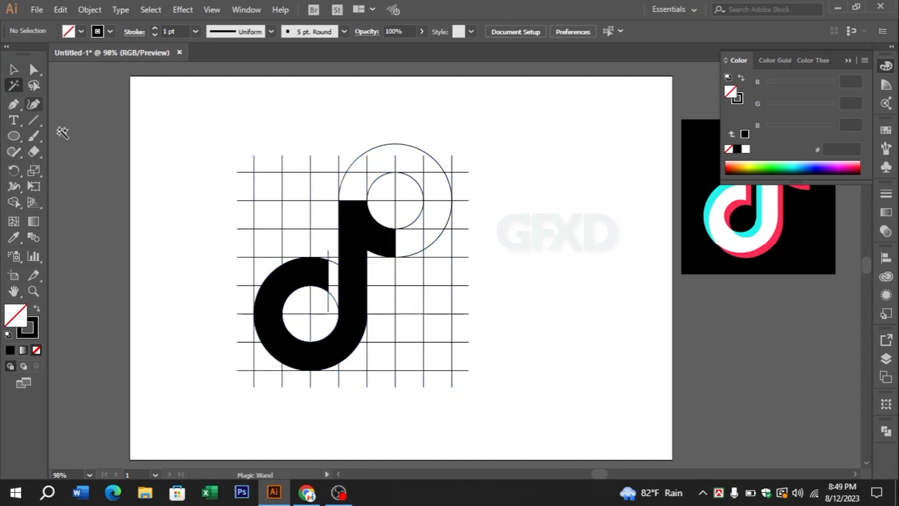
pyautogui.click(255, 197)
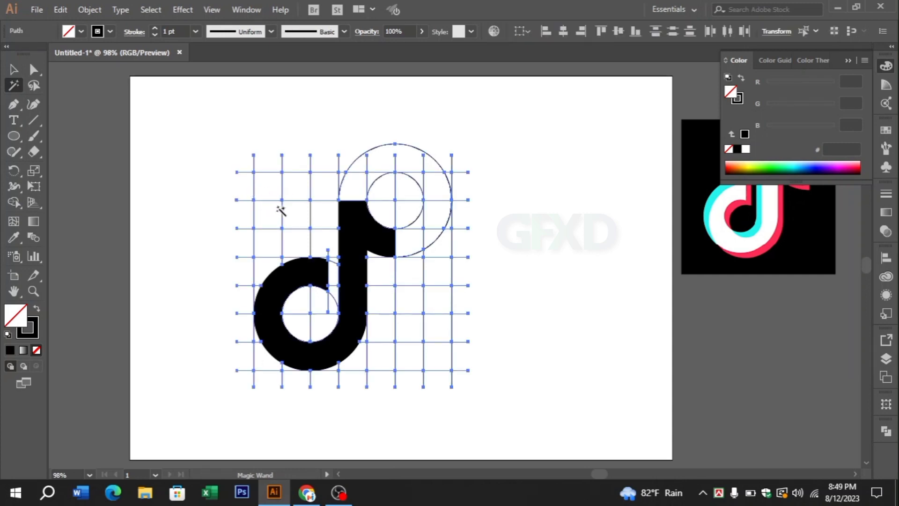
pyautogui.press('Delete')
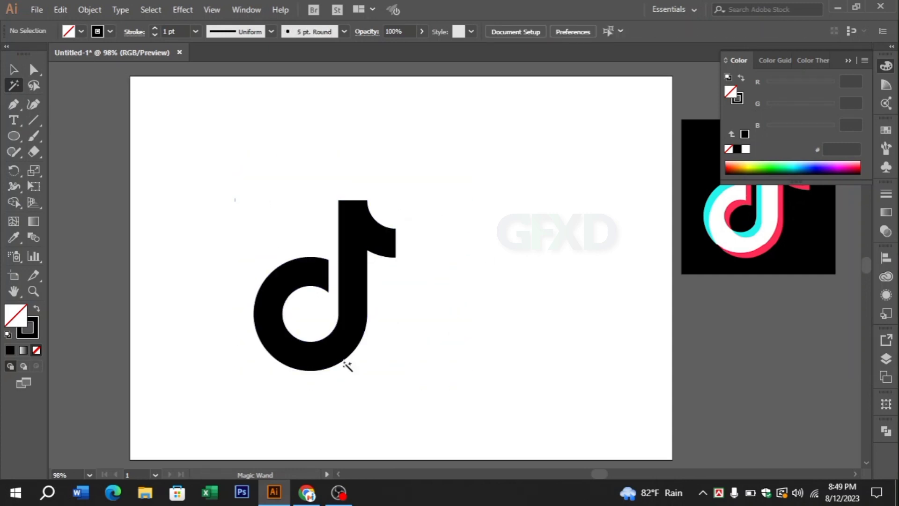
# Duplicate the black note and nudge the copy so it sits slightly above and left of the original
pyautogui.click(13, 69)
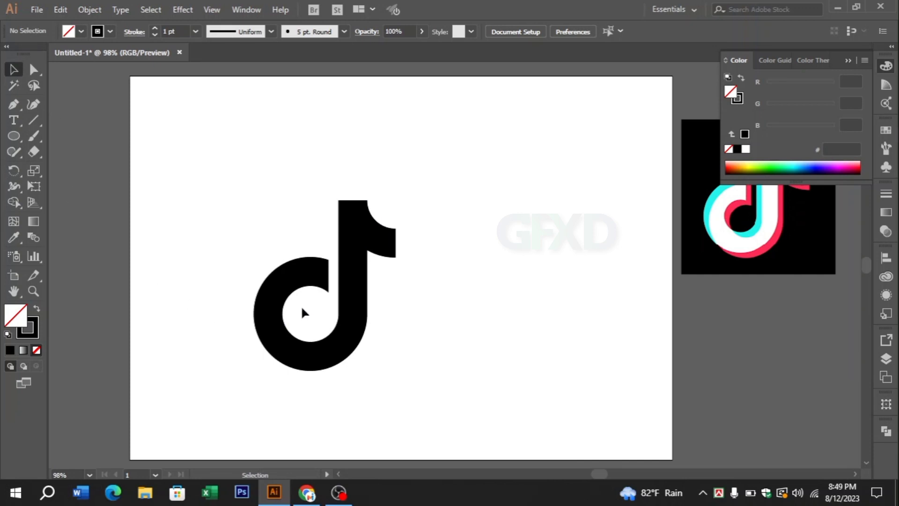
pyautogui.click(346, 332)
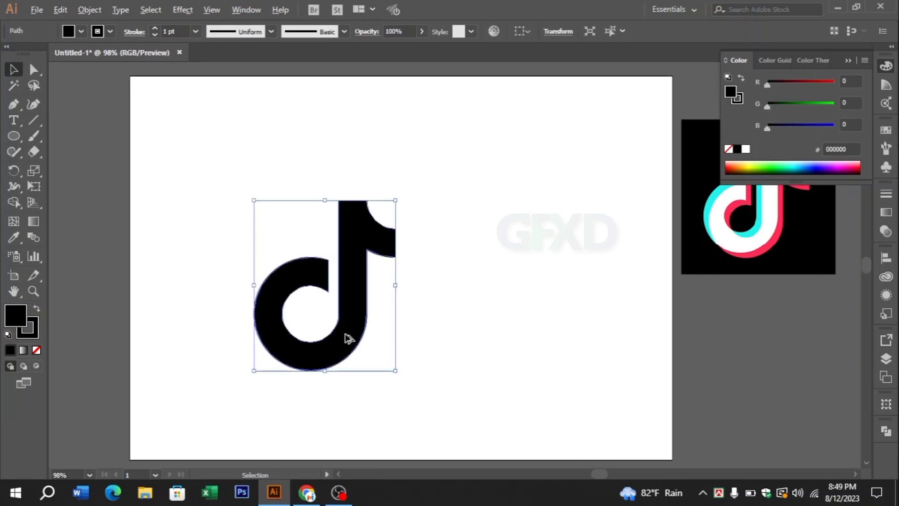
pyautogui.moveTo(345, 336); pyautogui.dragTo(342, 330)
pyautogui.press('Right')
pyautogui.press('Right')
pyautogui.press('Right')
pyautogui.press('Right')
pyautogui.press('Right')
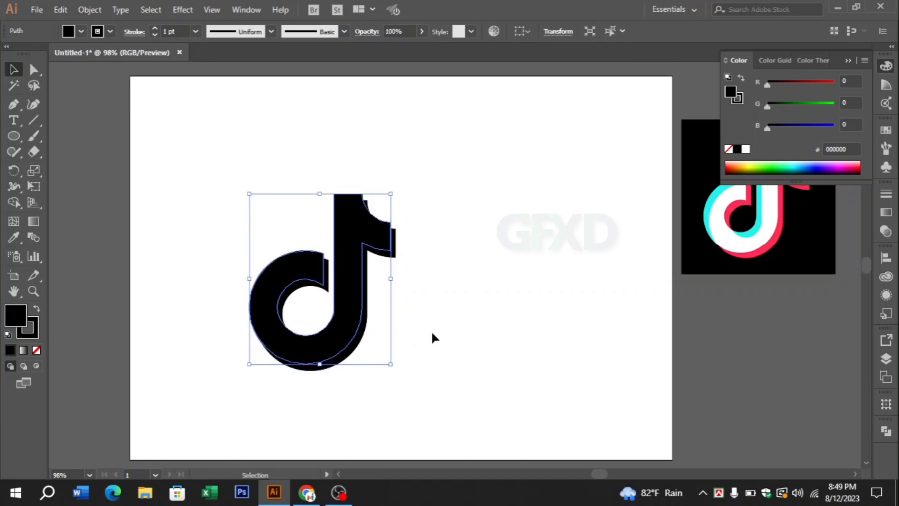
pyautogui.press('Down')
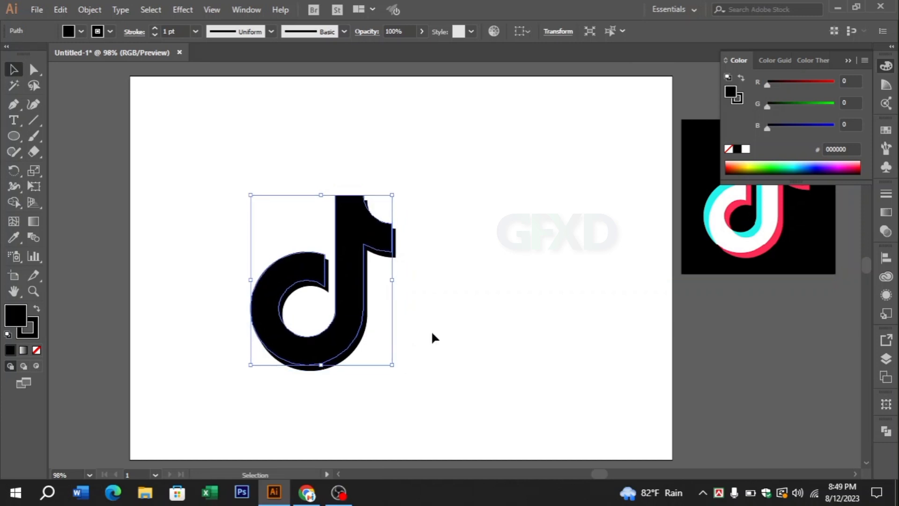
# Recolour the front note copy with the cyan (25F4EE) sampled from the reference logo
pyautogui.click(10, 239)
pyautogui.click(712, 199)
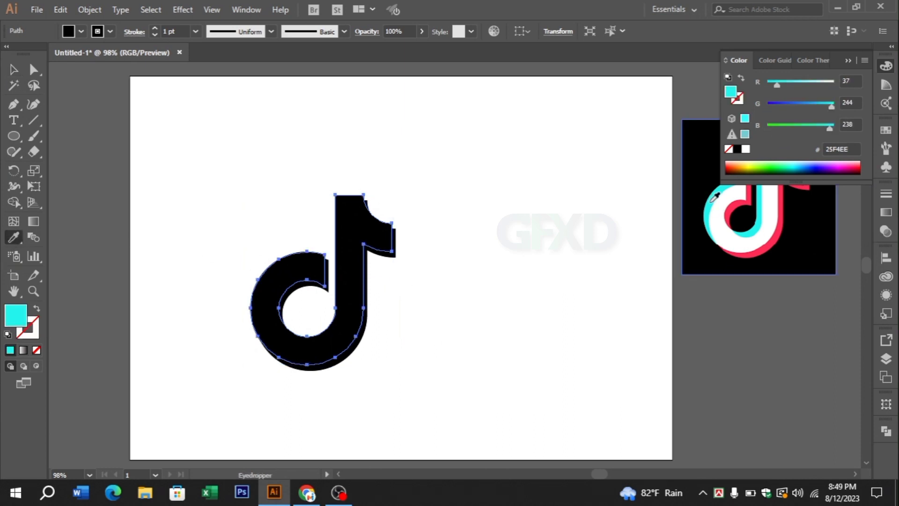
pyautogui.click(11, 70)
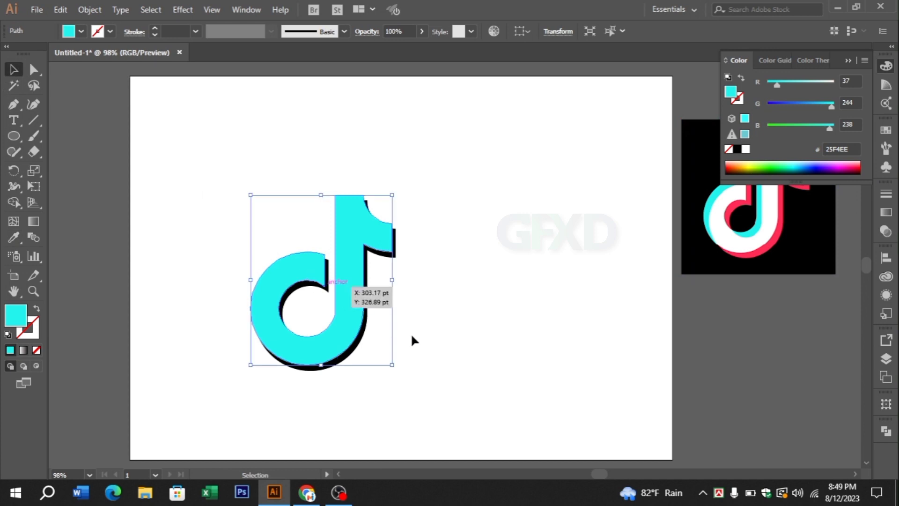
pyautogui.click(424, 326)
# Recolour the rear black note with the pinkish red (FE2C55) sampled from the reference logo
pyautogui.click(360, 342)
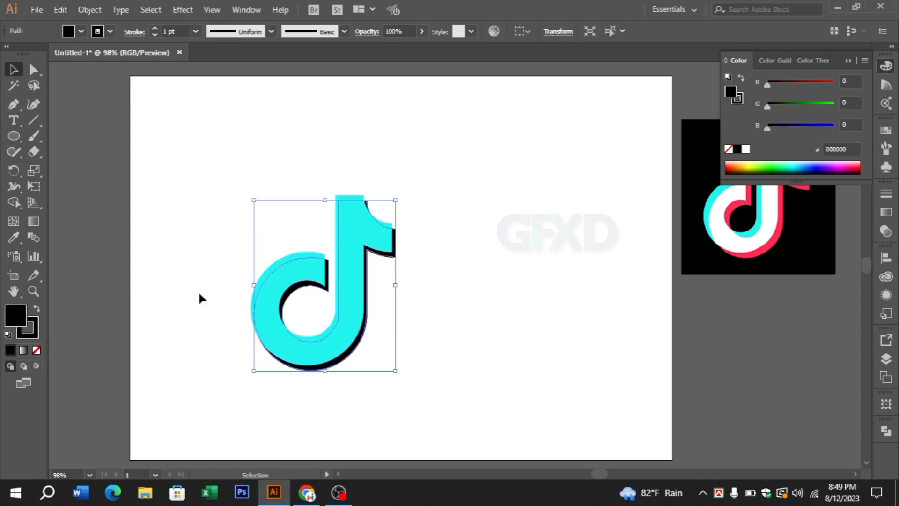
pyautogui.click(14, 239)
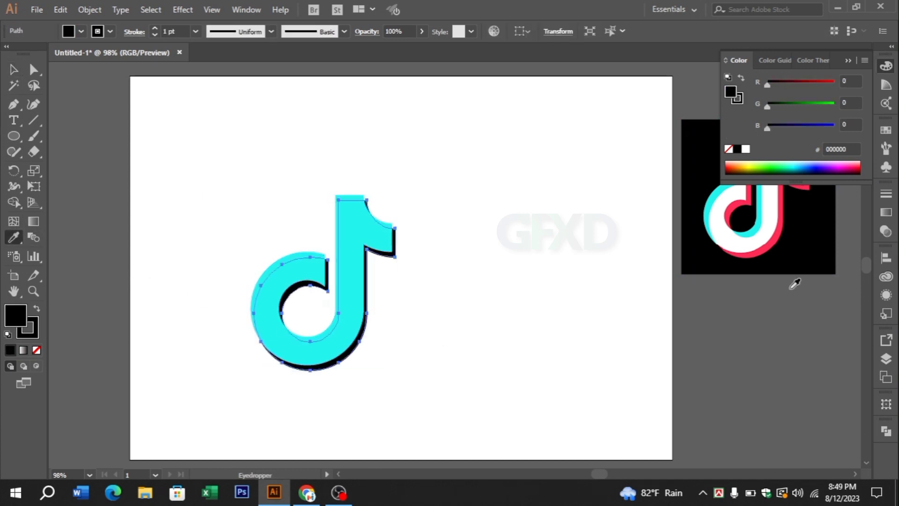
pyautogui.click(766, 248)
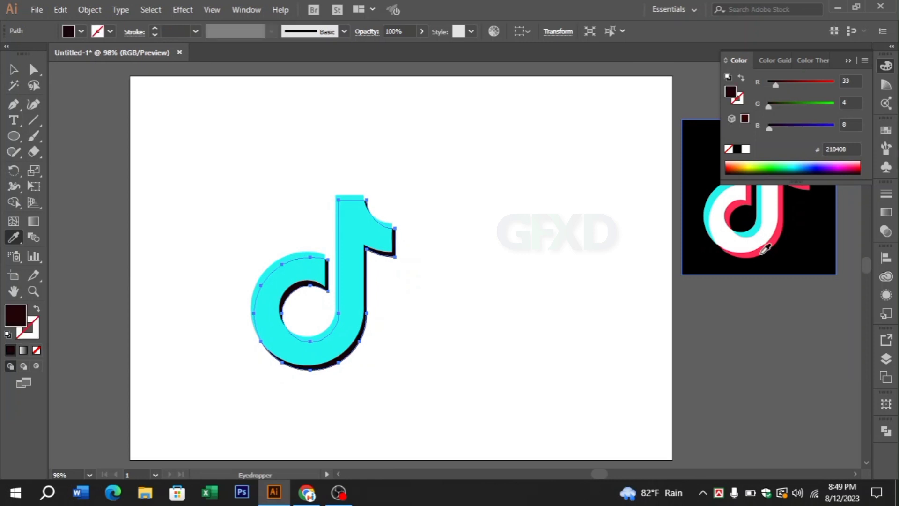
pyautogui.click(775, 238)
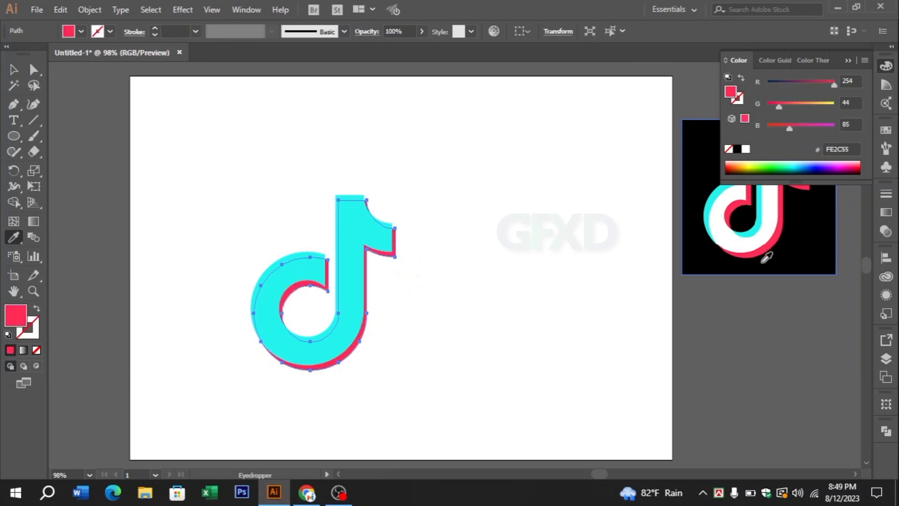
pyautogui.click(14, 69)
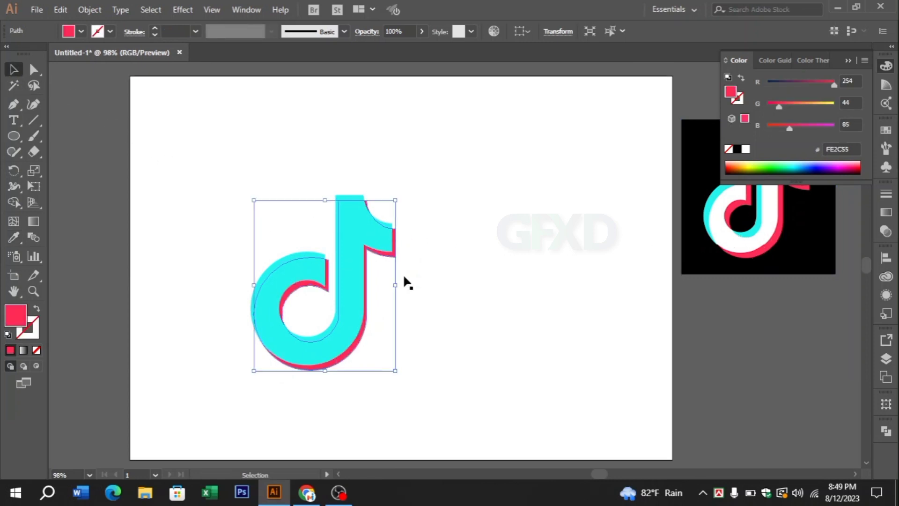
pyautogui.click(514, 288)
# Nudge the cyan note slightly further up and left to widen its offset from the red note
pyautogui.click(333, 342)
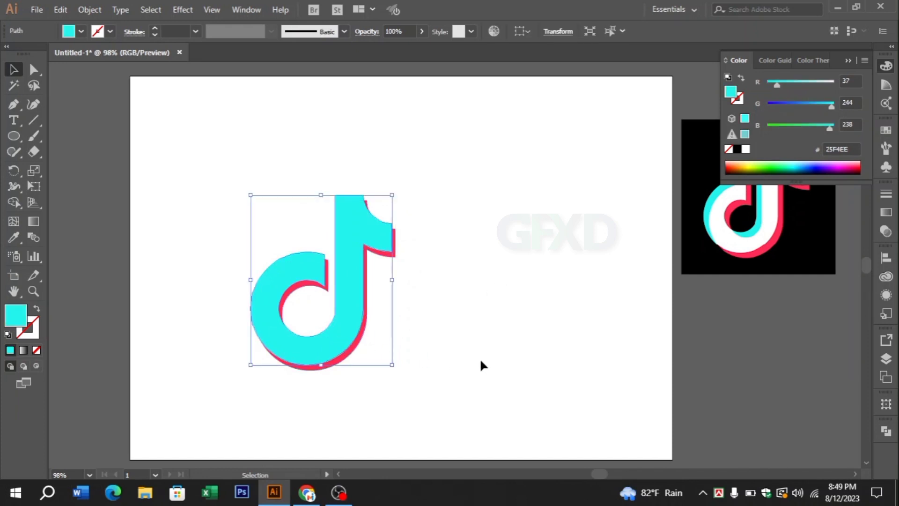
pyautogui.press('Up')
pyautogui.press('Up')
pyautogui.press('Up')
pyautogui.press('Up')
pyautogui.press('Up')
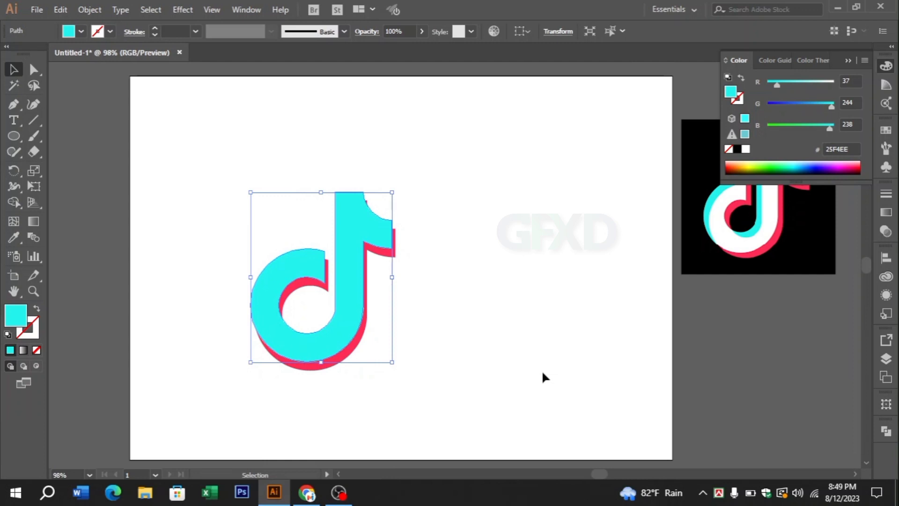
pyautogui.press('Left')
pyautogui.press('Left')
pyautogui.press('Left')
pyautogui.press('Left')
pyautogui.press('Down')
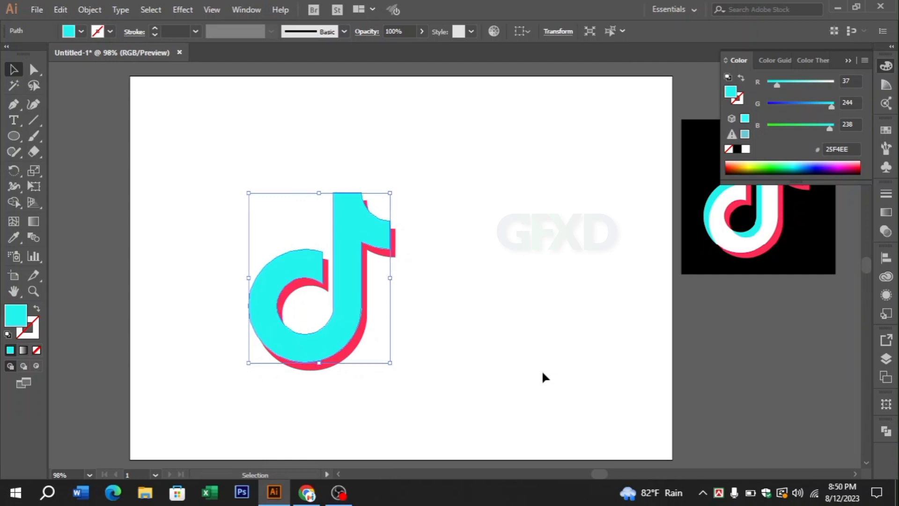
pyautogui.press('Down')
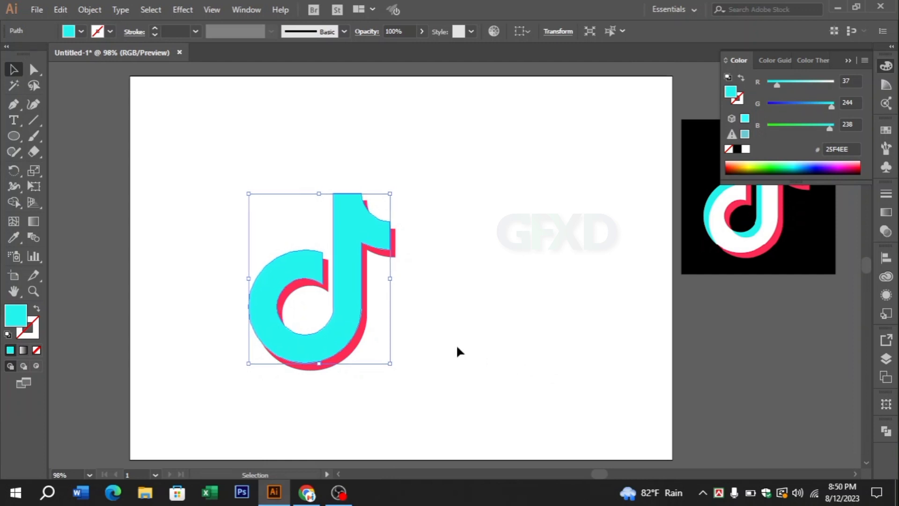
# Fill the overlapping area of the cyan and red notes with white (FFFFFF) using Shape Builder
pyautogui.moveTo(210, 186); pyautogui.dragTo(475, 393)
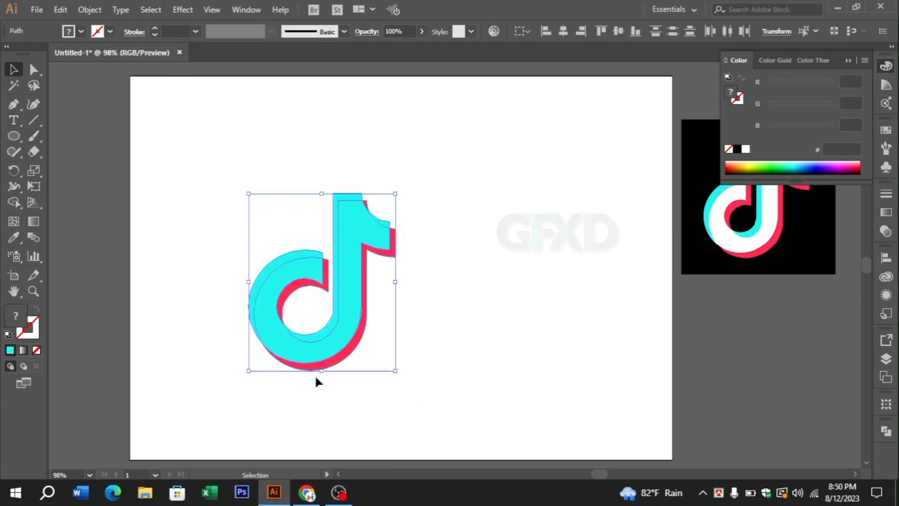
pyautogui.click(14, 202)
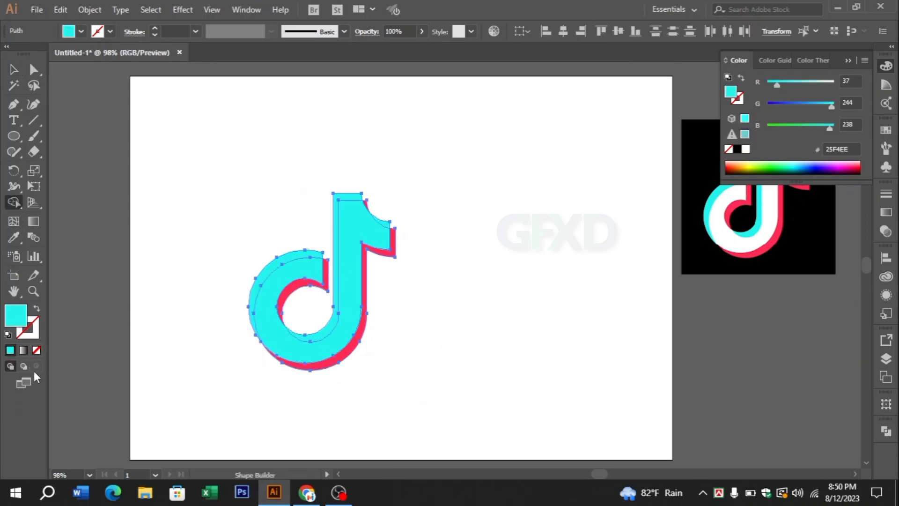
pyautogui.doubleClick(9, 318)
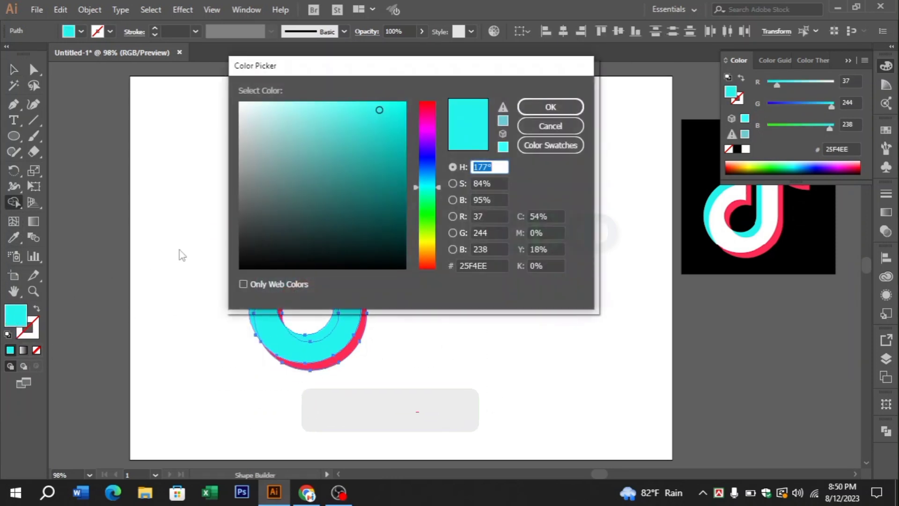
pyautogui.click(285, 208)
pyautogui.moveTo(288, 221)
pyautogui.mouseDown()
pyautogui.moveTo(239, 101)
pyautogui.moveTo(375, 111)
pyautogui.moveTo(239, 101)
pyautogui.mouseUp()
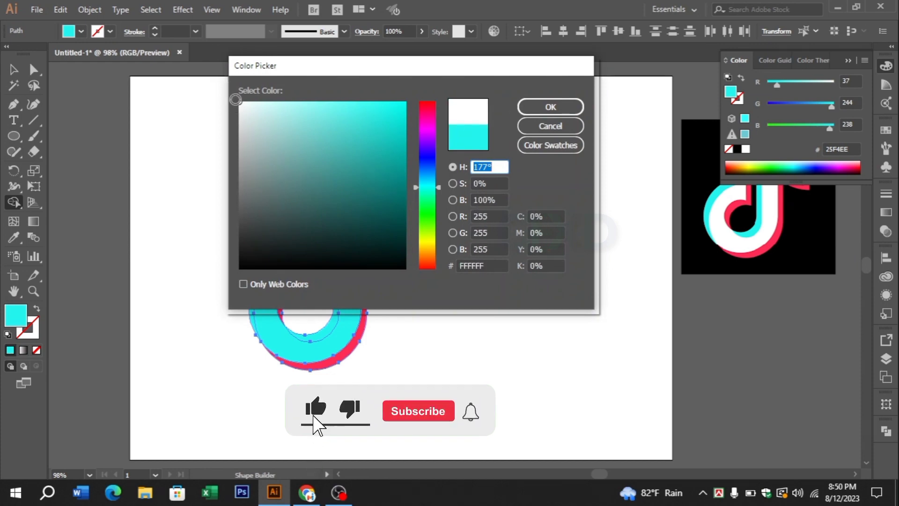
pyautogui.click(537, 110)
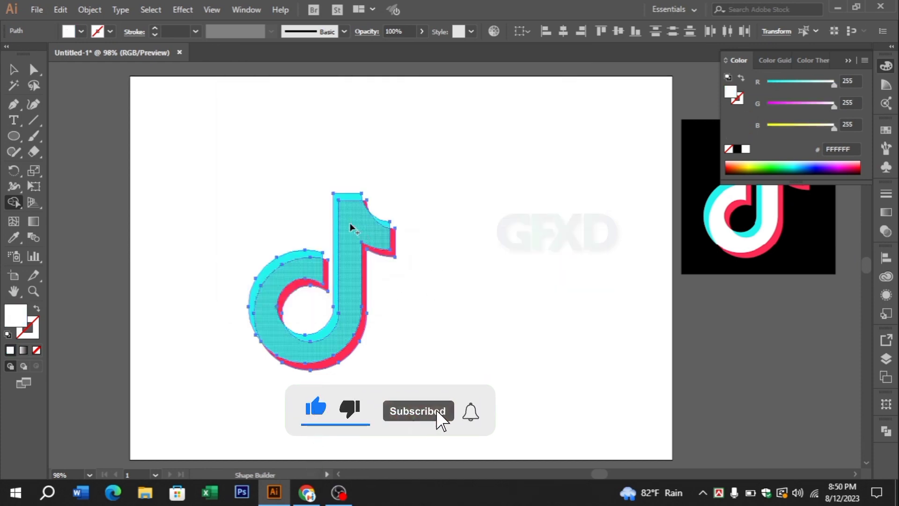
pyautogui.click(349, 238)
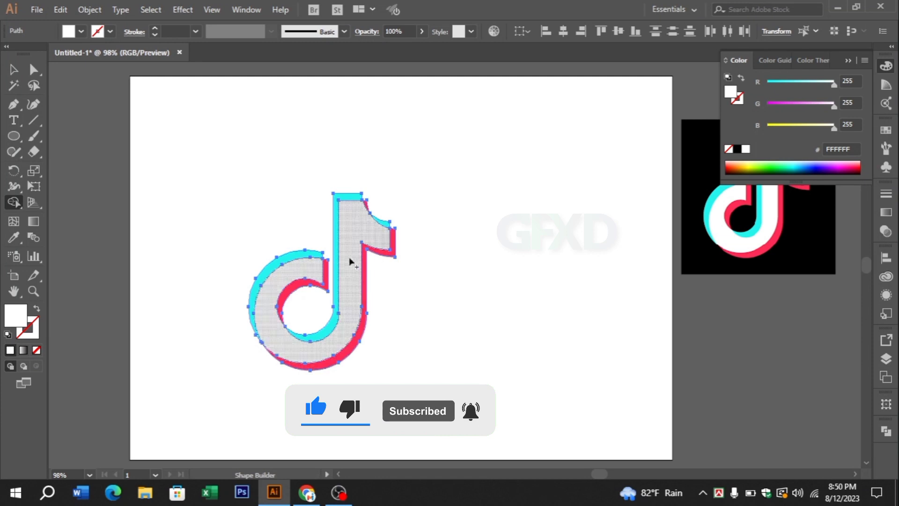
# Group all the cyan, red and white pieces of the note
pyautogui.press('v')
pyautogui.moveTo(466, 352); pyautogui.dragTo(206, 165)
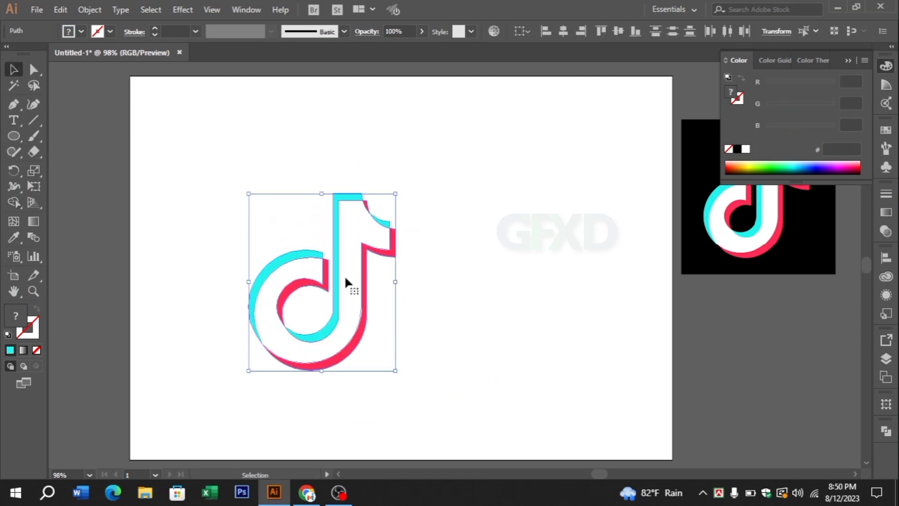
pyautogui.rightClick(355, 311)
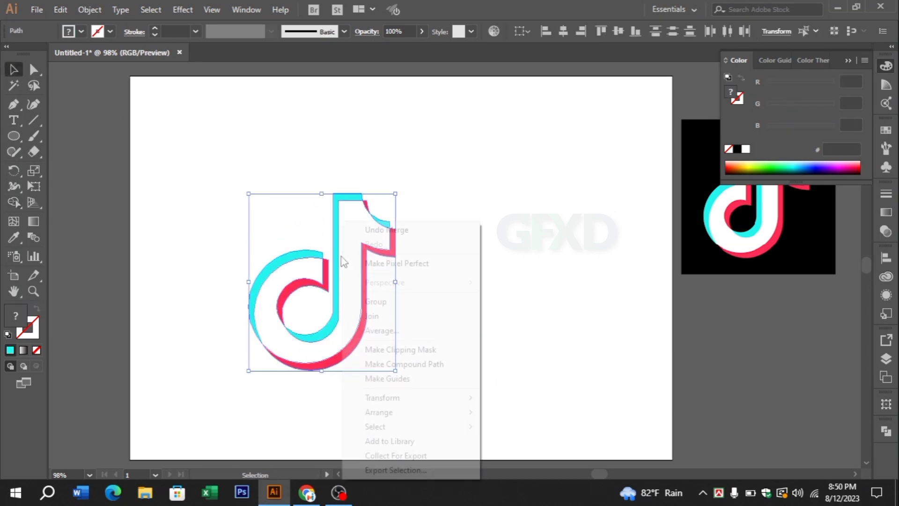
pyautogui.click(373, 302)
pyautogui.click(492, 306)
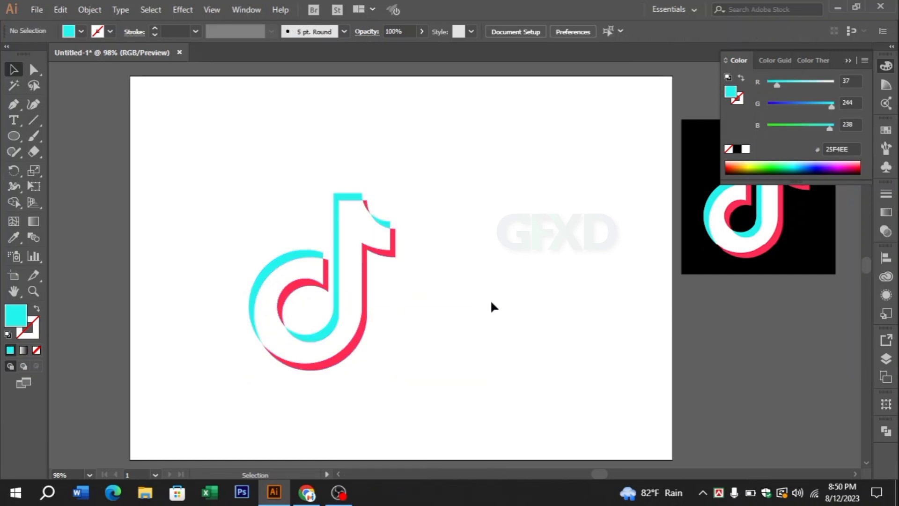
# Draw a circle about 395 pt in diameter, centred on the note and enclosing it completely
pyautogui.click(14, 136)
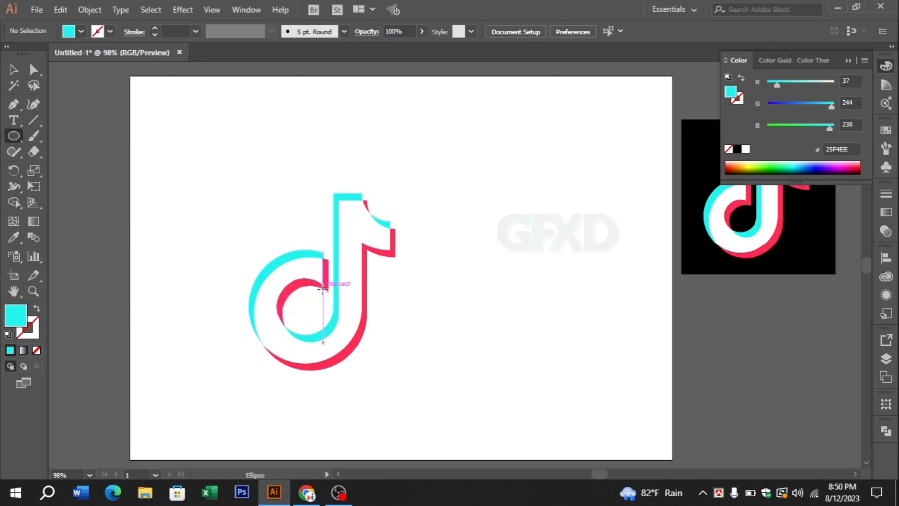
pyautogui.moveTo(322, 288); pyautogui.dragTo(449, 402)
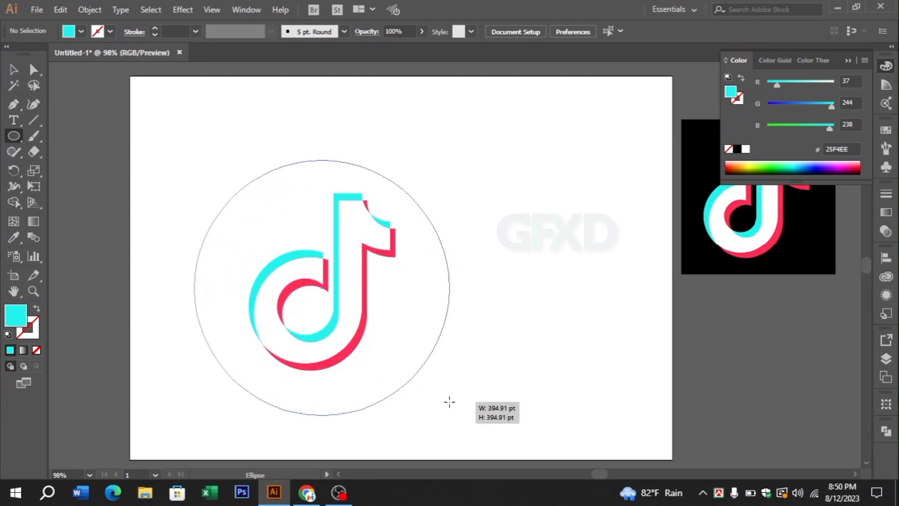
pyautogui.moveTo(446, 361); pyautogui.dragTo(446, 361)
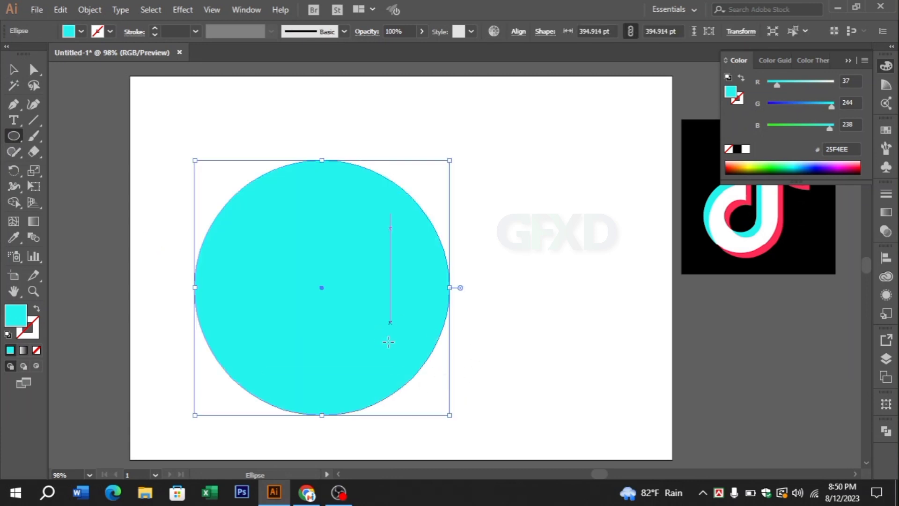
# Fill the large circle with black (000000) and send it to the back behind the note
pyautogui.doubleClick(14, 319)
pyautogui.click(239, 268)
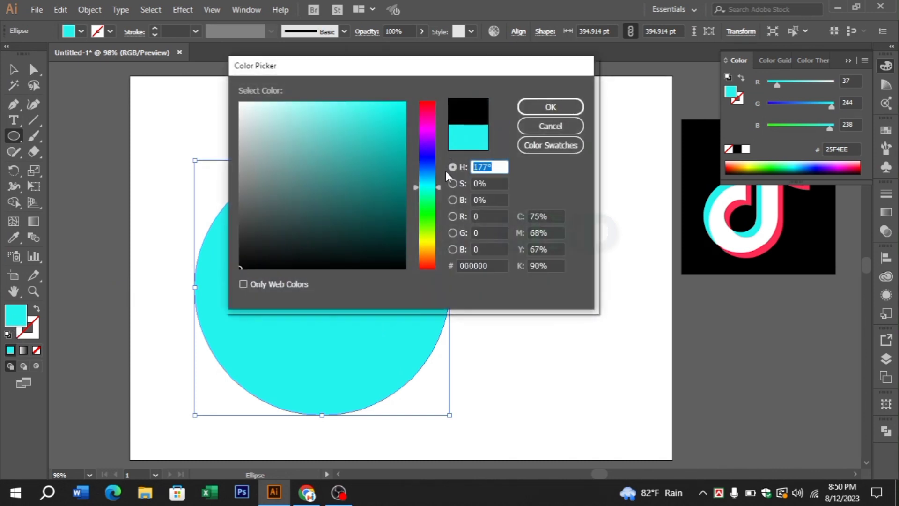
pyautogui.click(528, 110)
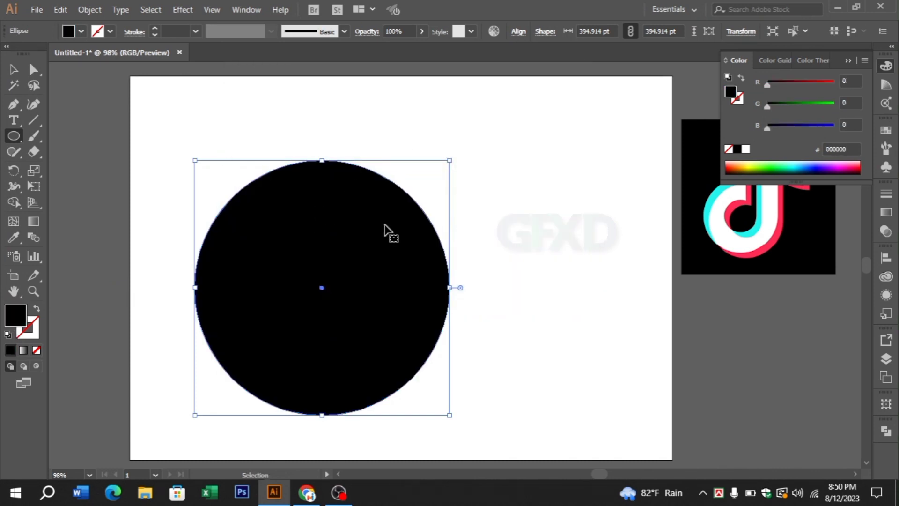
pyautogui.hotkey('ctrl', 'shift', '[')
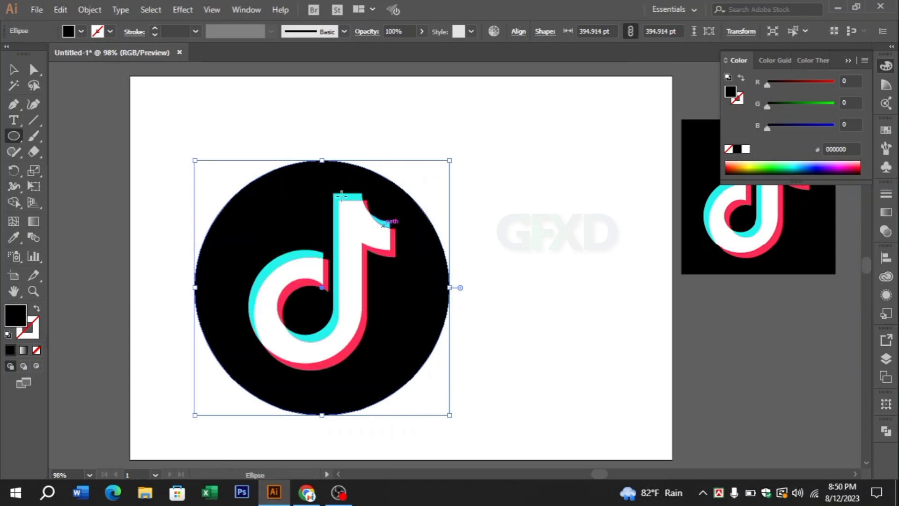
pyautogui.press('v')
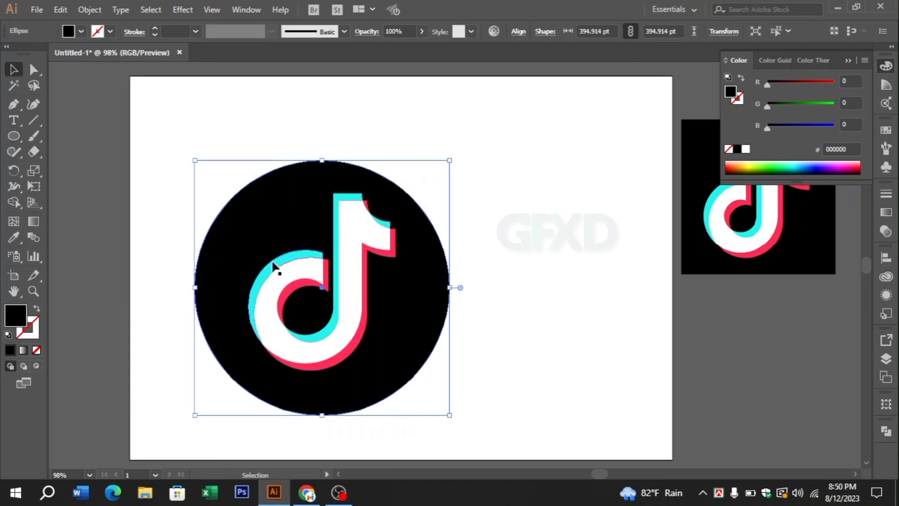
pyautogui.click(539, 295)
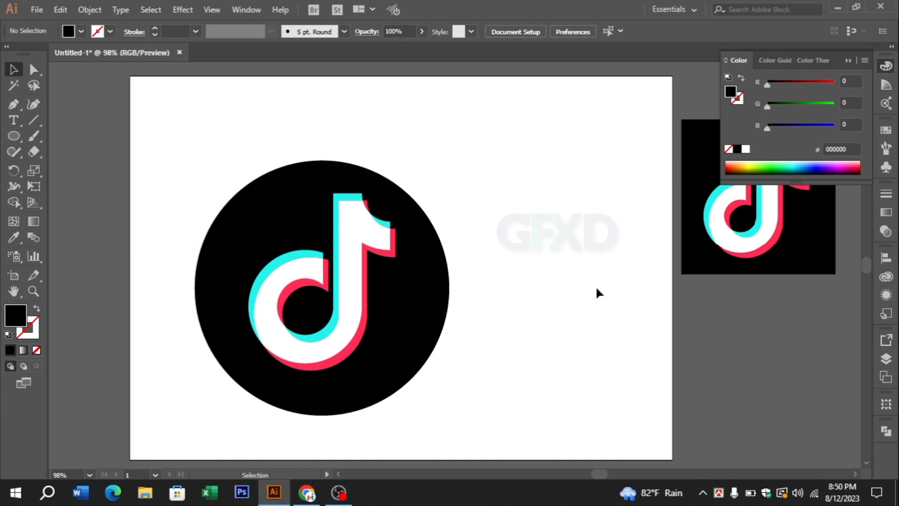
# Collapse the colour controls and move the circle and note together up and right, near the artboard's centre
pyautogui.click(848, 60)
pyautogui.moveTo(184, 134); pyautogui.dragTo(497, 414)
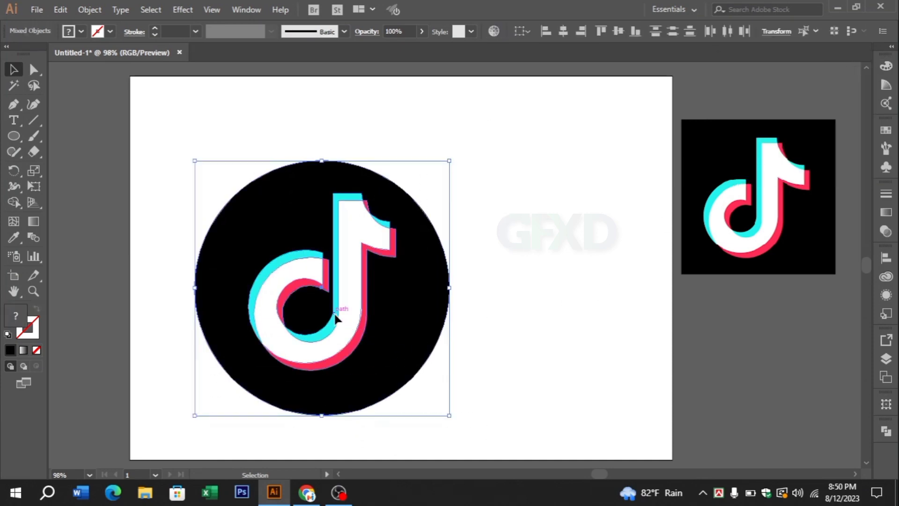
pyautogui.moveTo(338, 316); pyautogui.dragTo(378, 292)
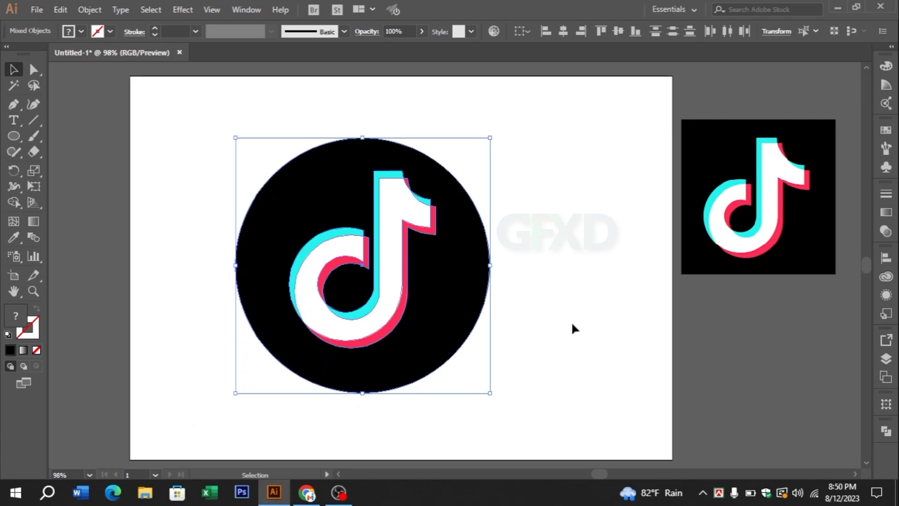
pyautogui.click(571, 323)
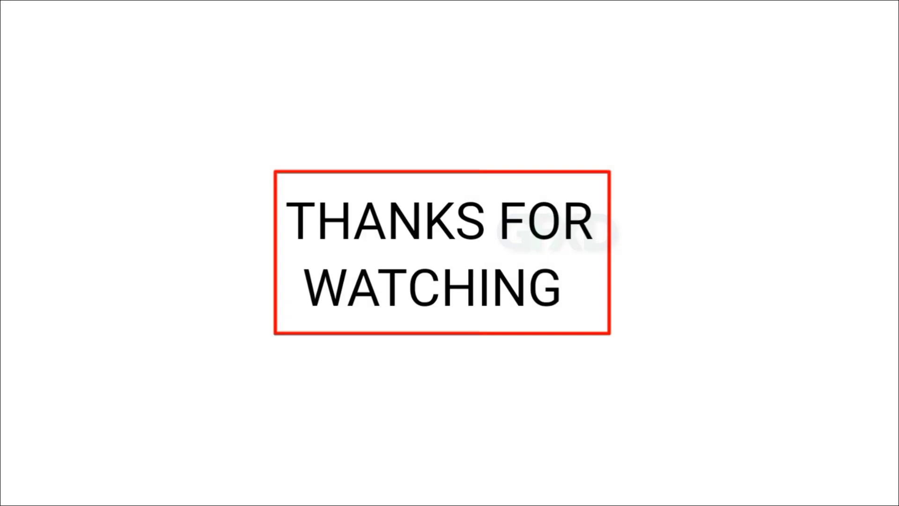